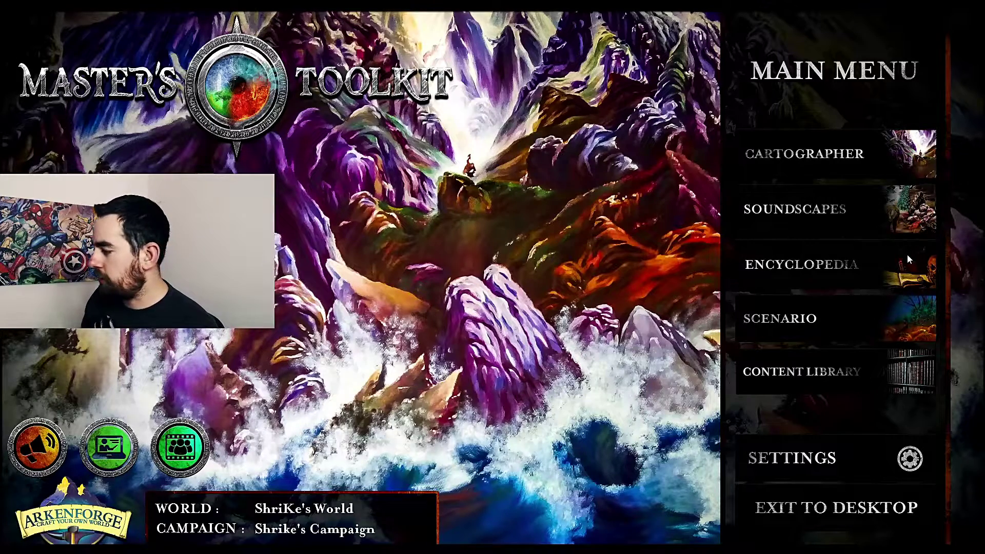
In the program settings, choose which screen shows the player map
left_click(796, 465)
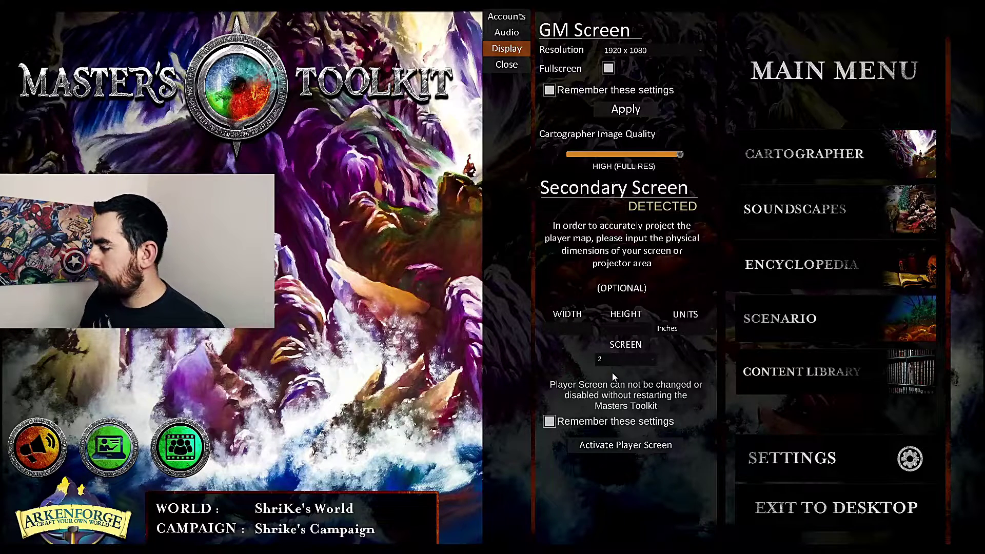
left_click(641, 358)
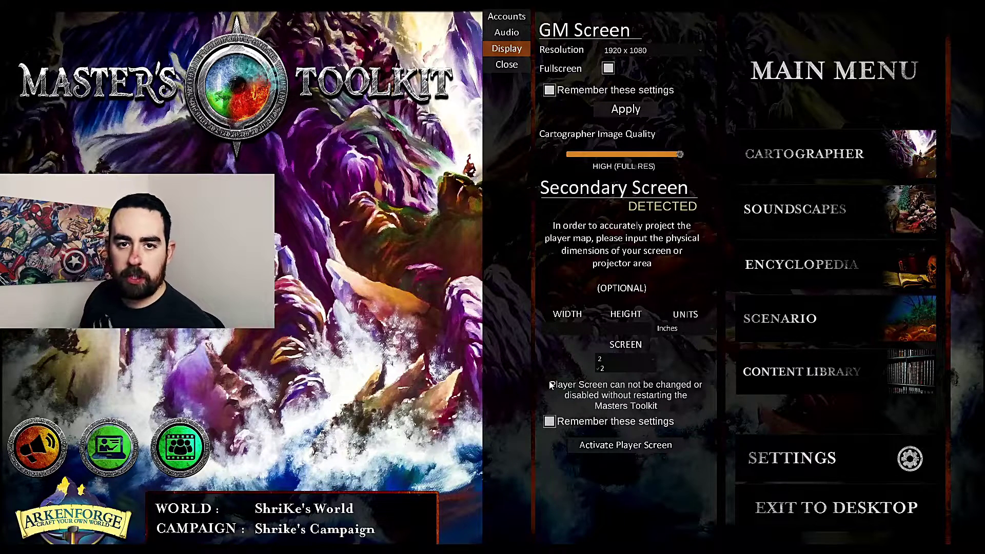
left_click(528, 356)
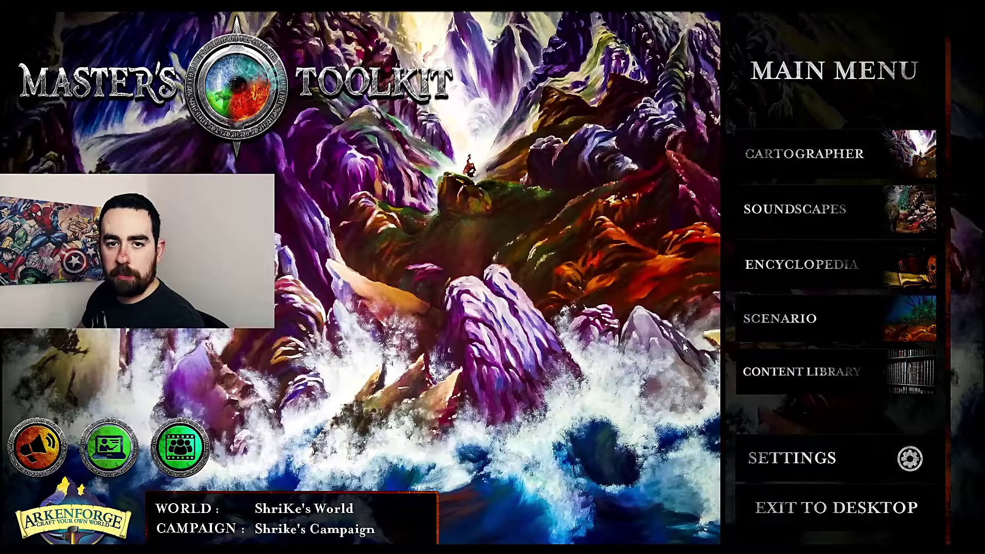
Open the Castle Ravenloft map, return to the main menu, and launch it in Scenario play view
left_click(808, 152)
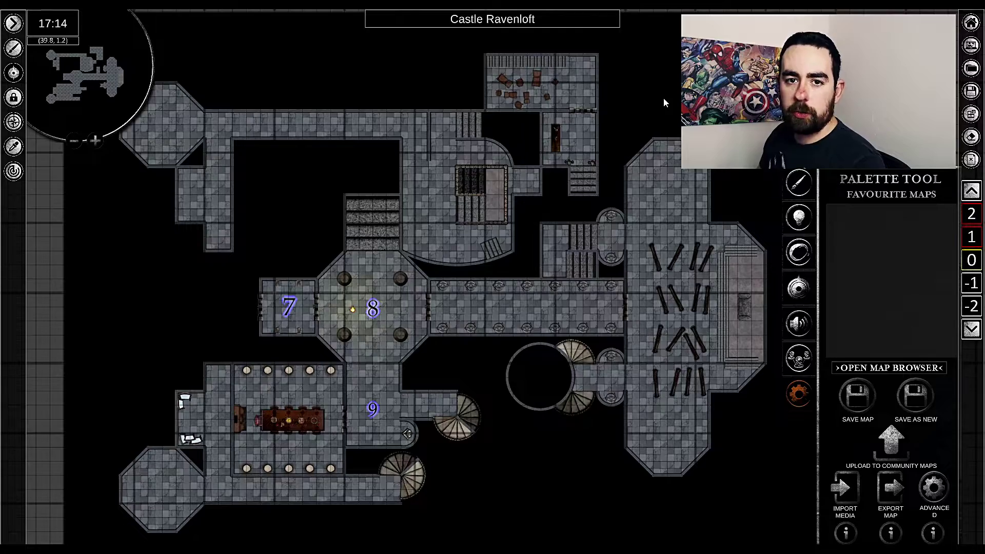
left_click(972, 22)
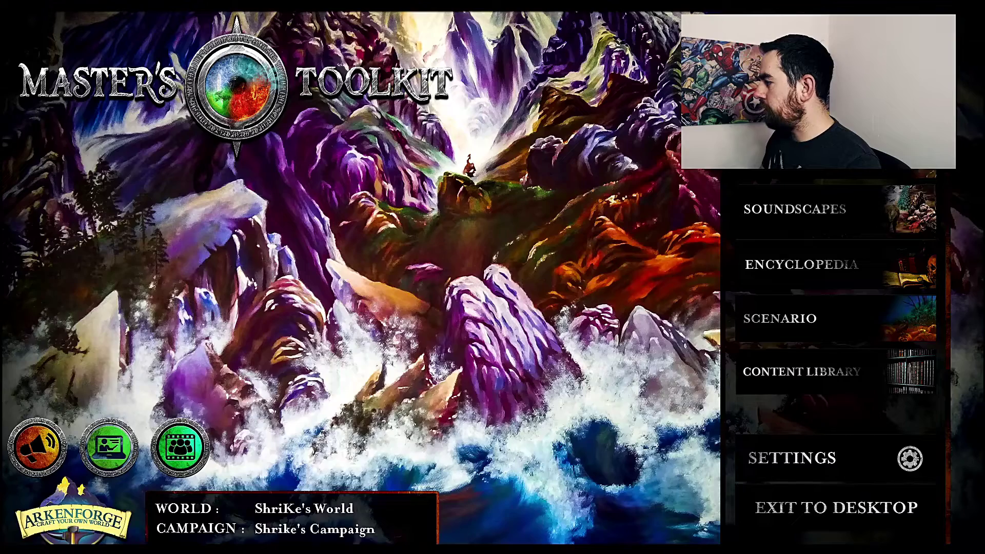
left_click(779, 318)
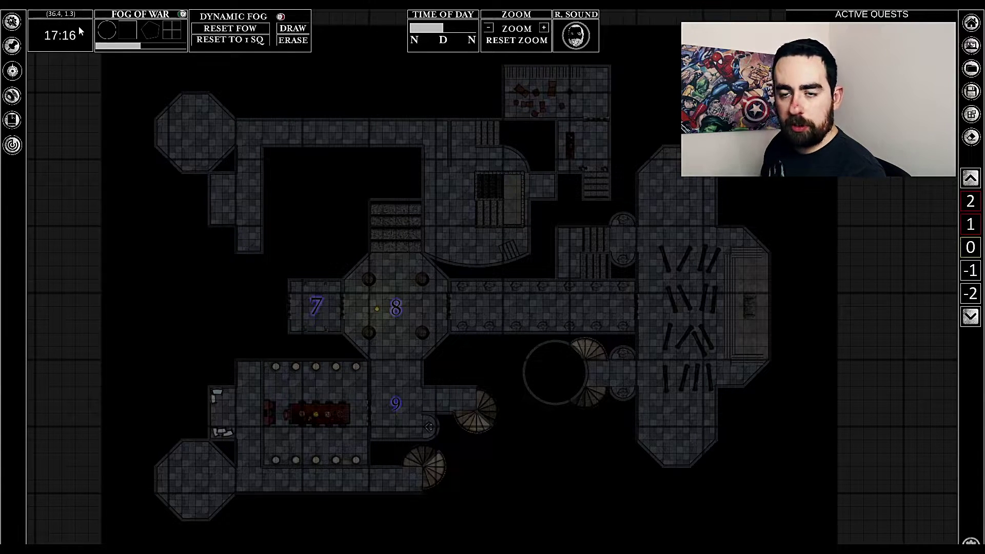
Try the polygon and square fog brushes, then set the fog brush to ERASE
left_click(149, 30)
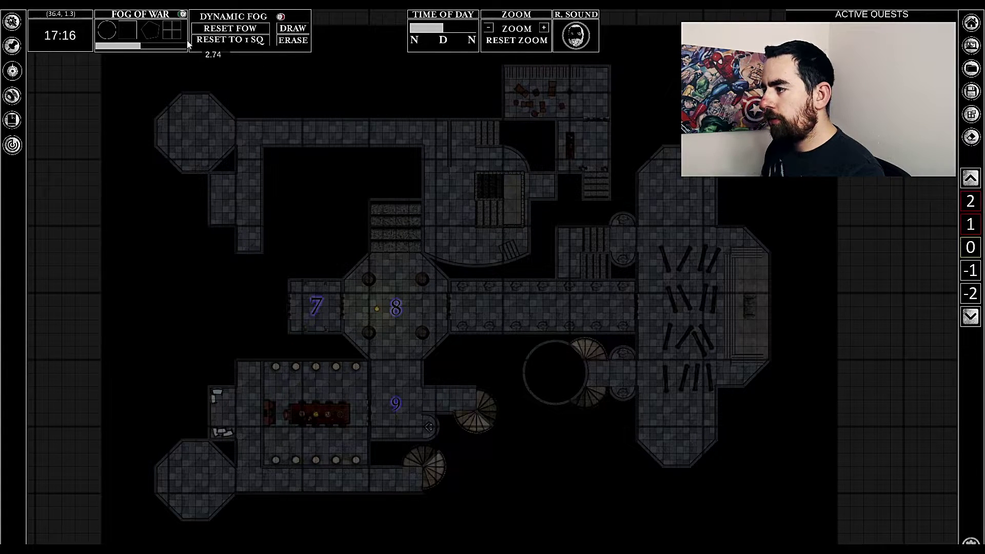
left_click(148, 33)
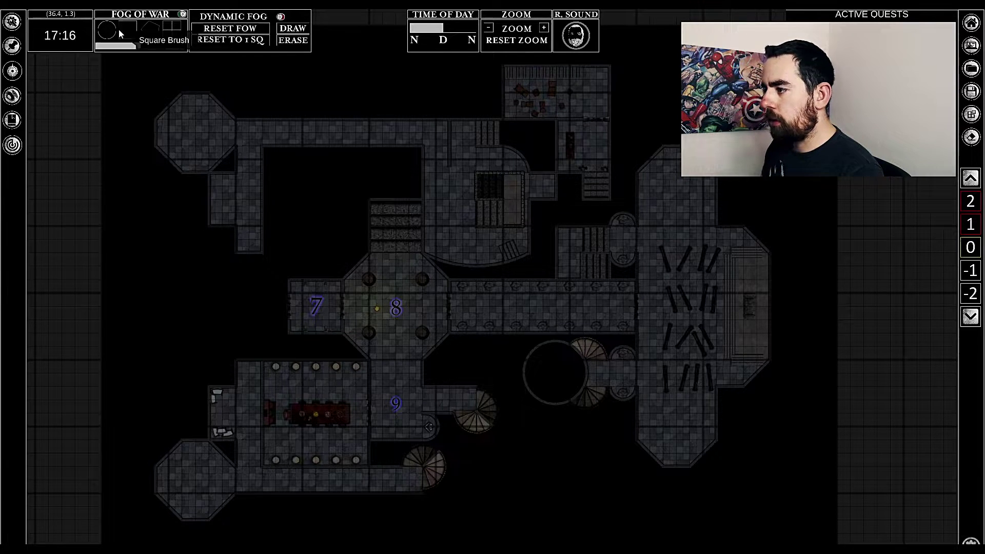
left_click(147, 34)
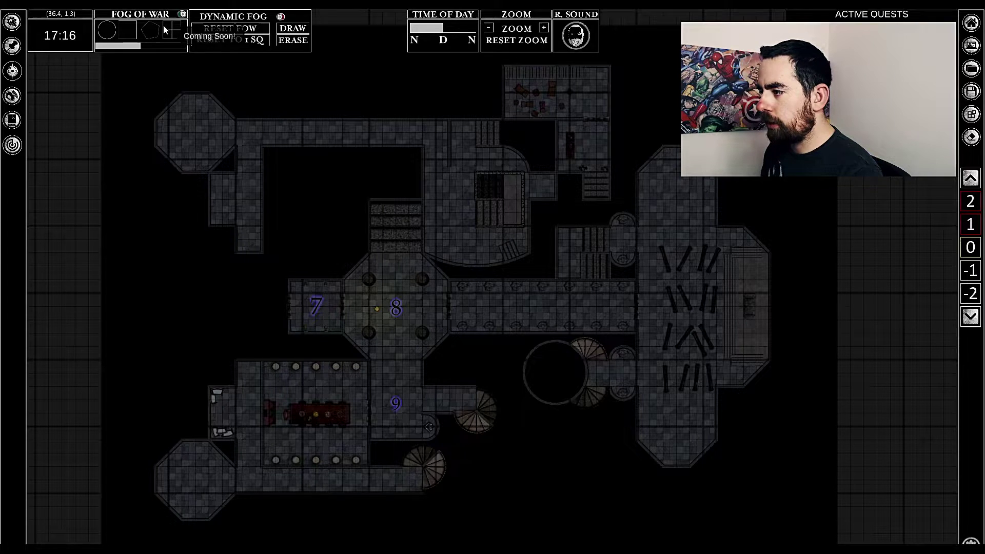
mouse_move(133, 45)
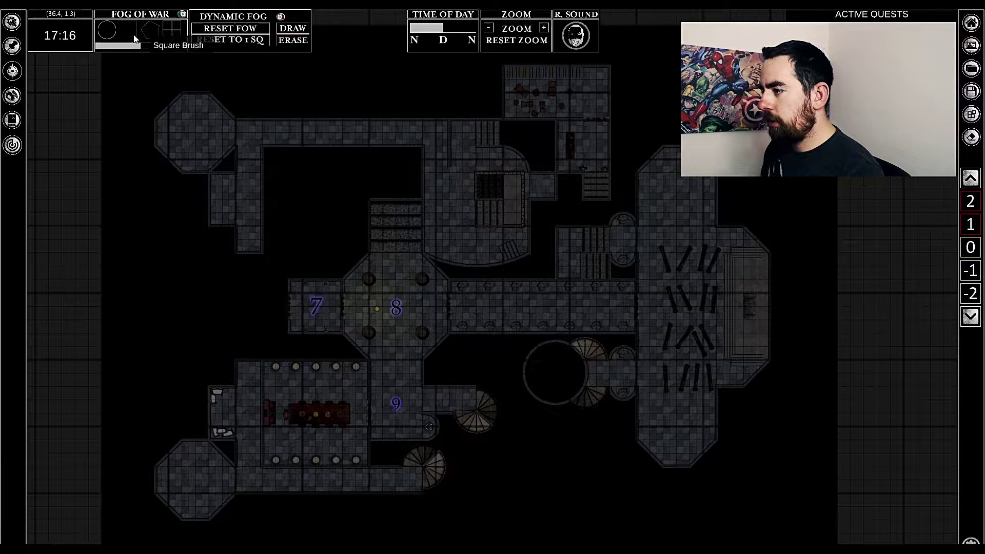
left_click(293, 39)
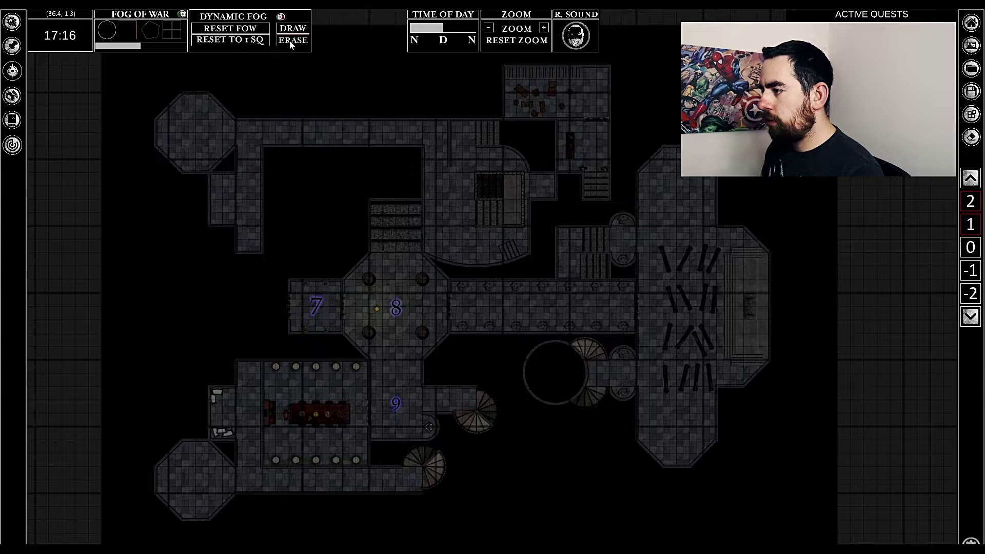
Reset the fog to one square and preview night, then daylight, with the Time of Day slider
left_click(238, 42)
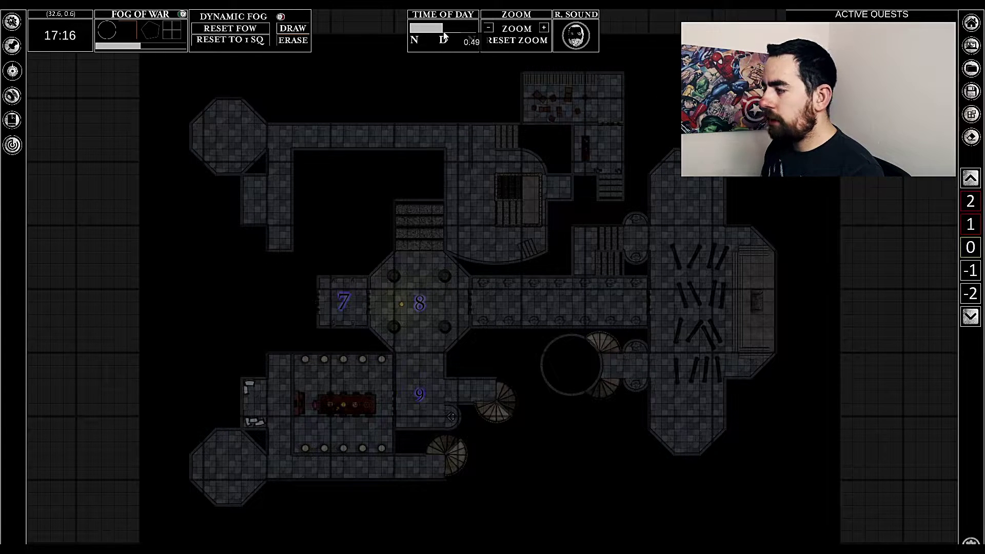
left_click_drag(444, 32, 416, 34)
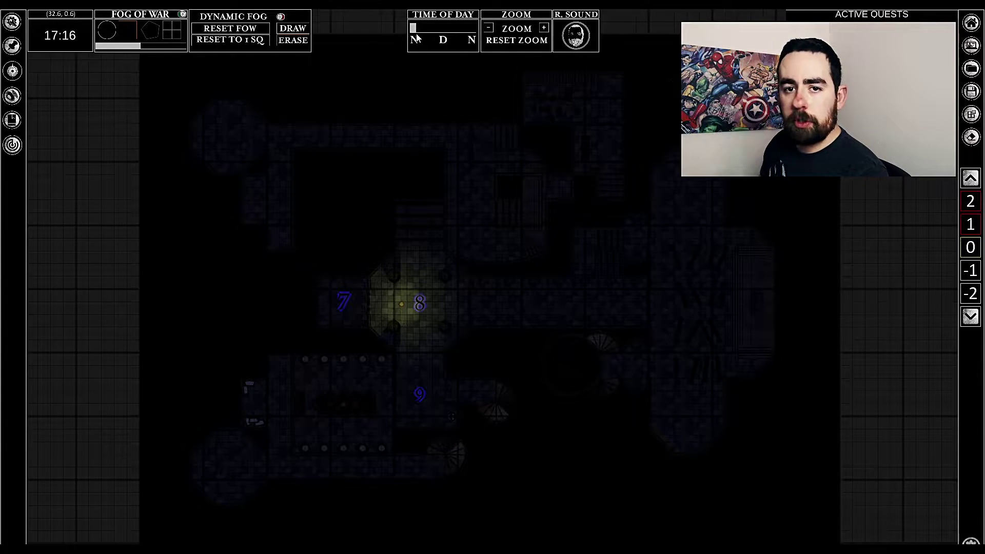
left_click_drag(416, 34, 441, 32)
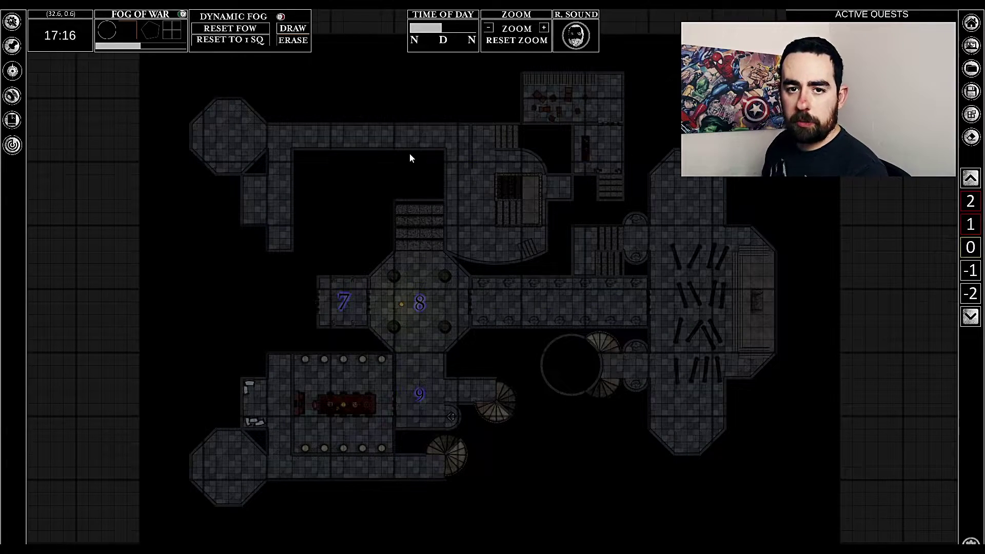
Move the Time of Day panel left next to the fog panels
scroll(411, 204, "up", 2)
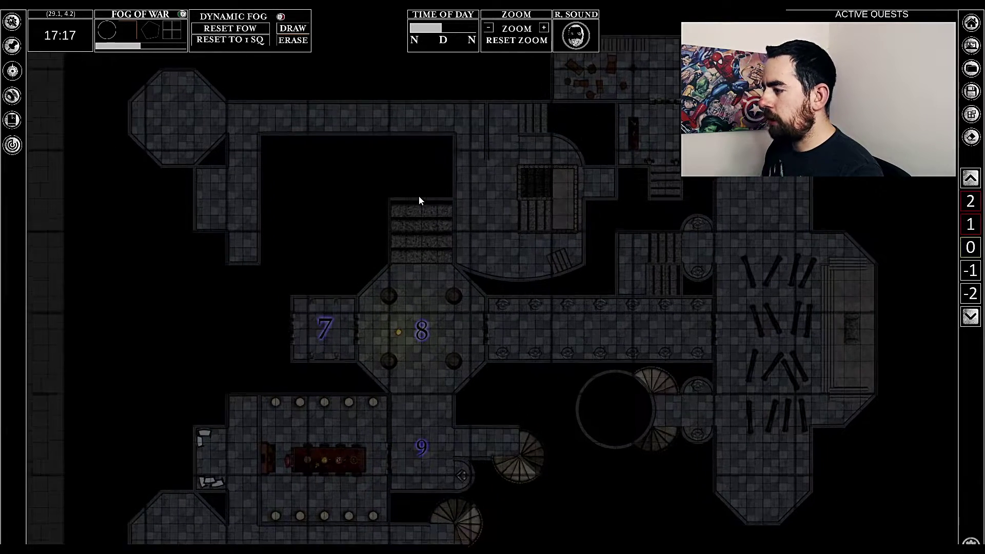
scroll(419, 196, "down", 2)
scroll(419, 195, "up", 2)
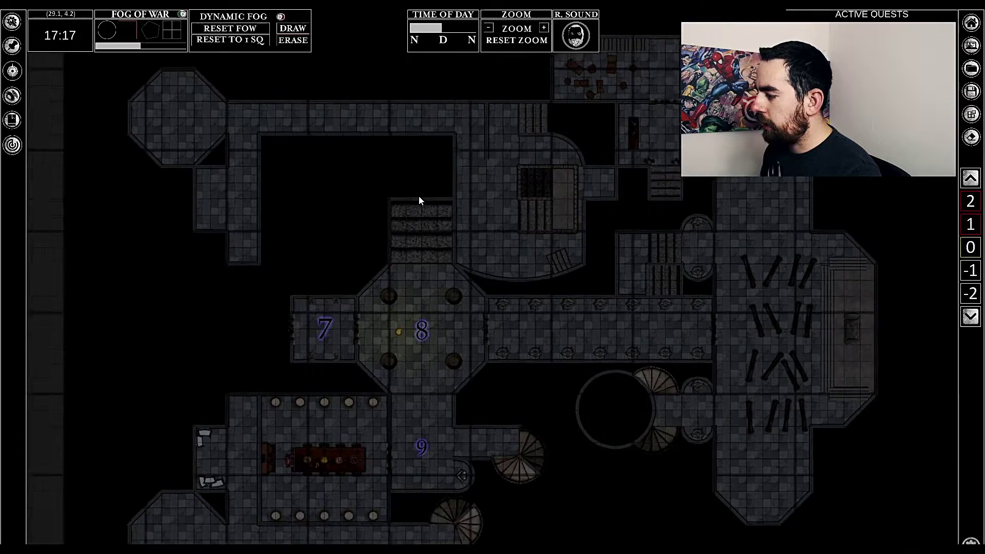
scroll(418, 195, "down", 2)
scroll(419, 196, "up", 1)
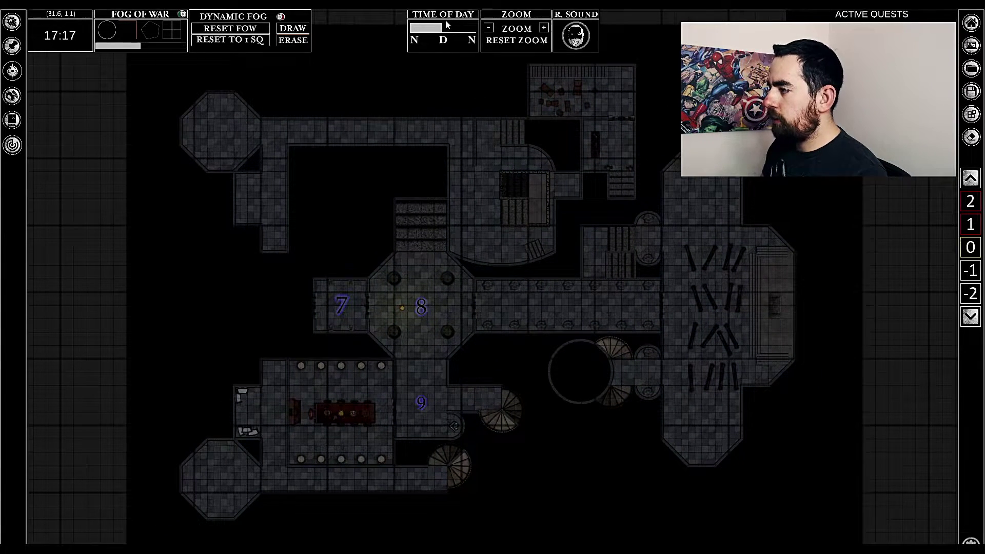
left_click_drag(446, 25, 358, 21)
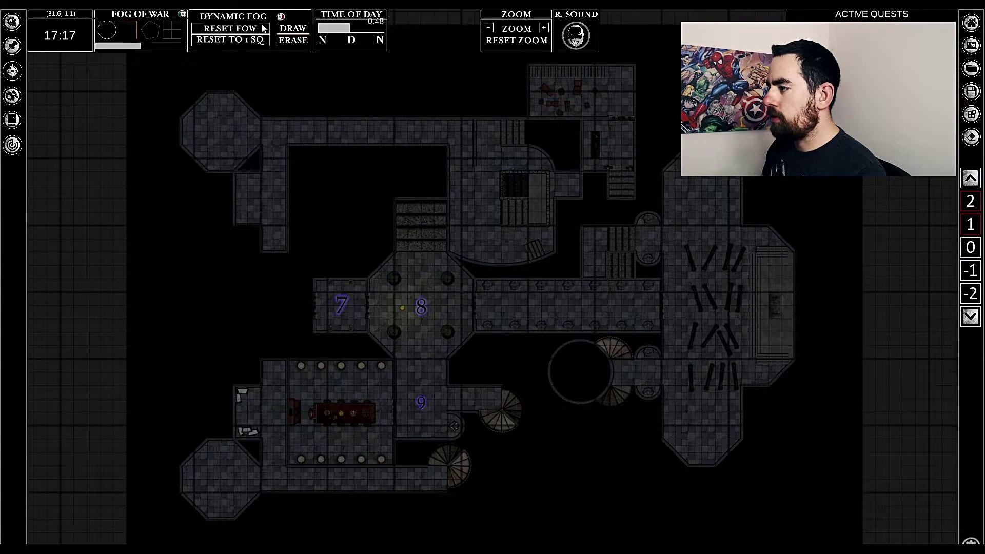
Resize the player view box around rooms 7 and 8 and turn on player grid coordinates
left_click(12, 23)
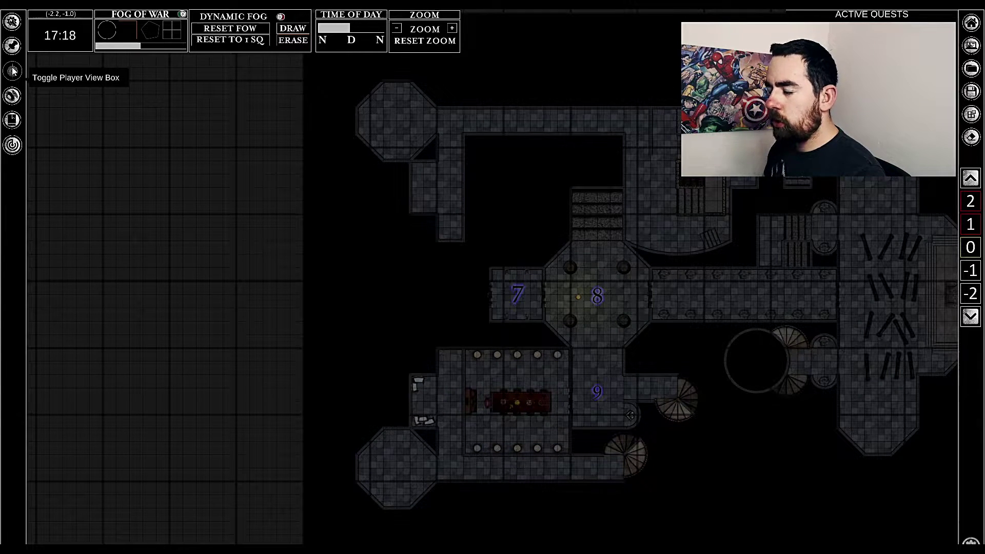
left_click(13, 71)
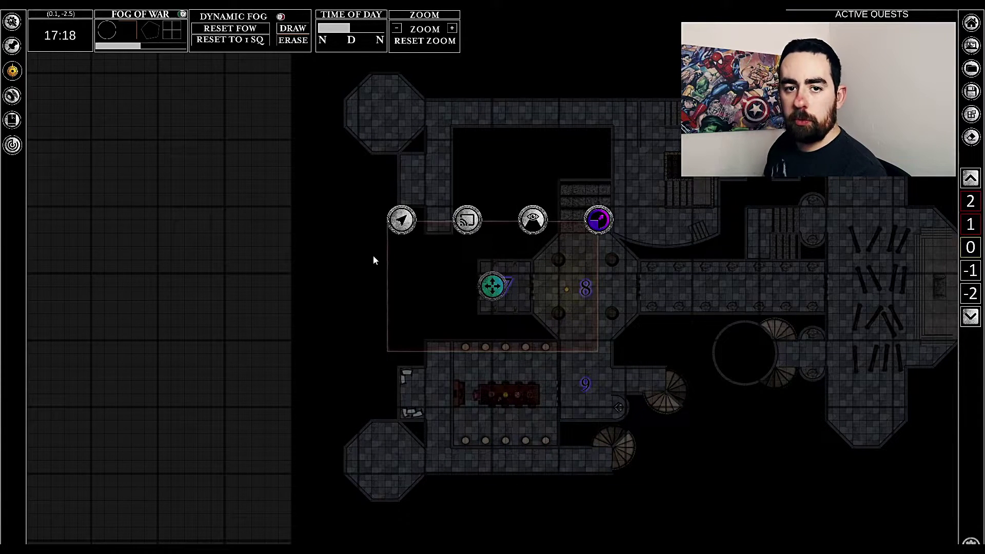
mouse_move(599, 220)
left_mouse_down()
mouse_move(618, 207)
mouse_move(584, 243)
mouse_move(603, 226)
mouse_move(589, 225)
left_mouse_up()
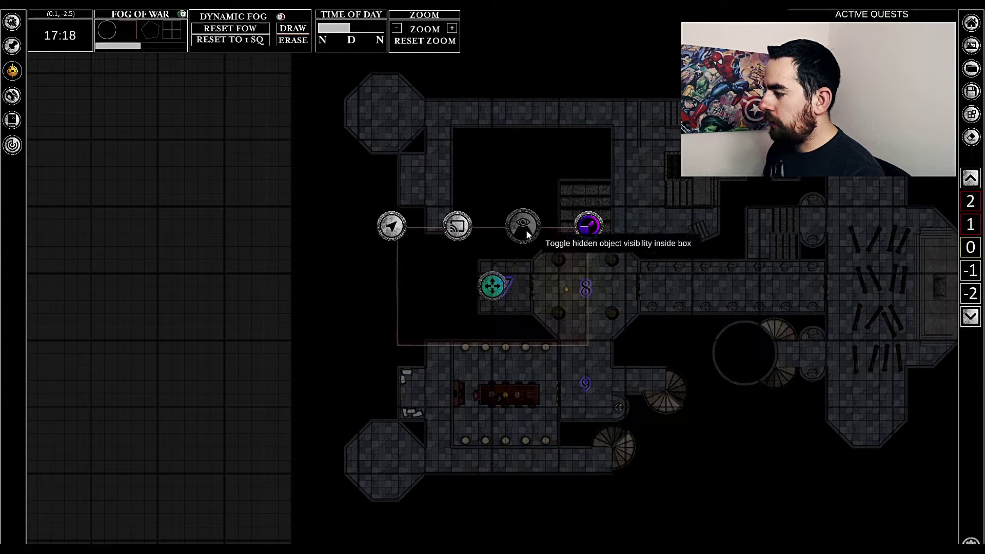
left_click(392, 226)
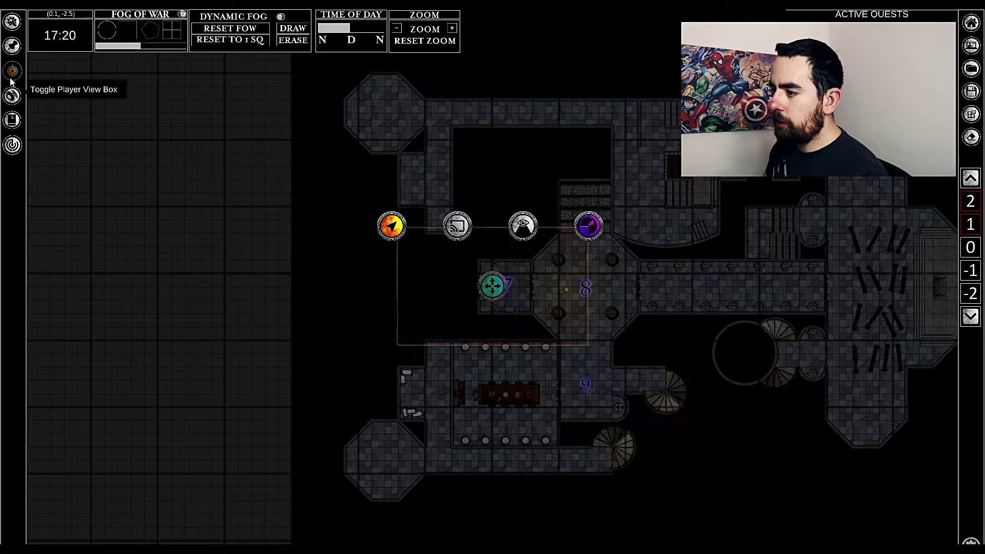
Load the Dragon Battle pack in Soundscape to play 'Siege!', then close the mixer and toggle the Journal
left_click(12, 96)
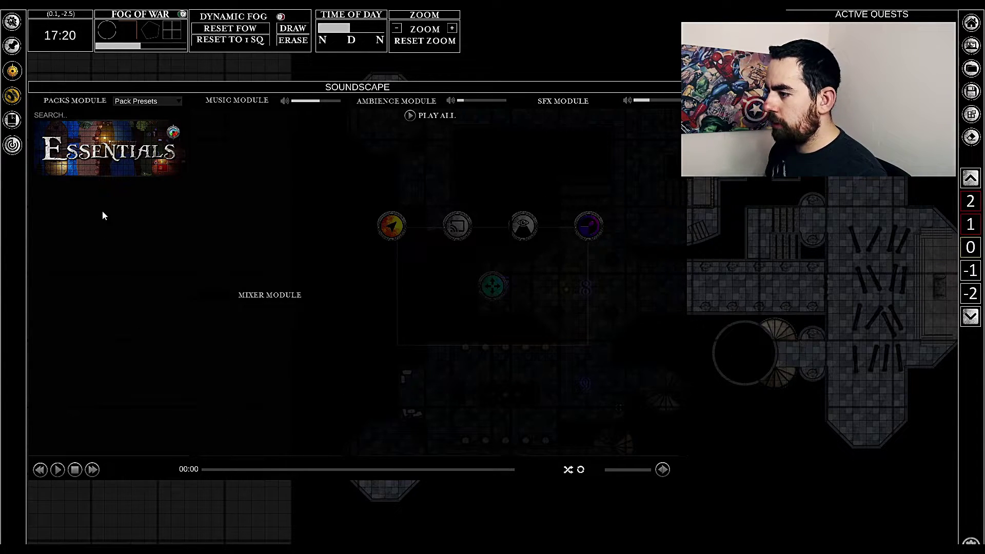
left_click(94, 145)
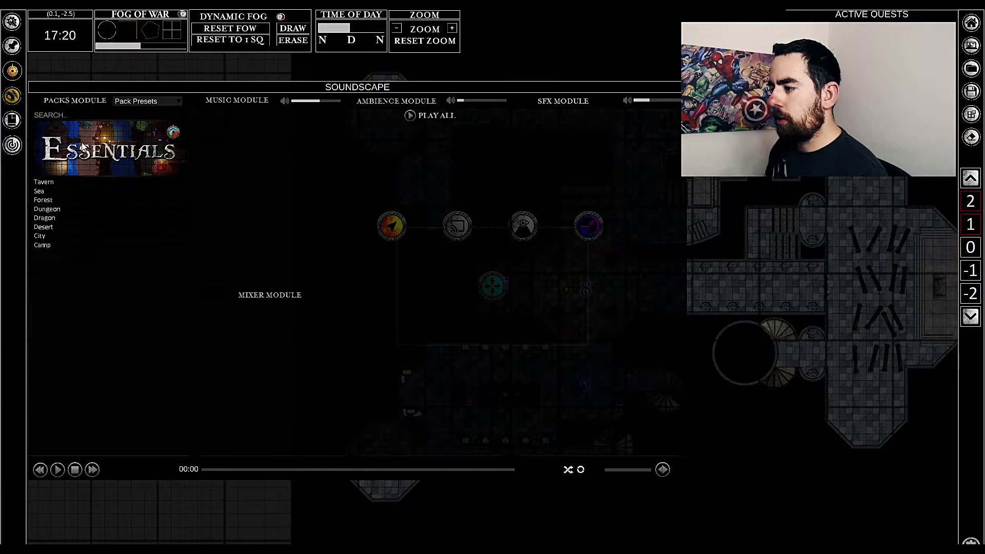
left_click(53, 228)
left_click(55, 227)
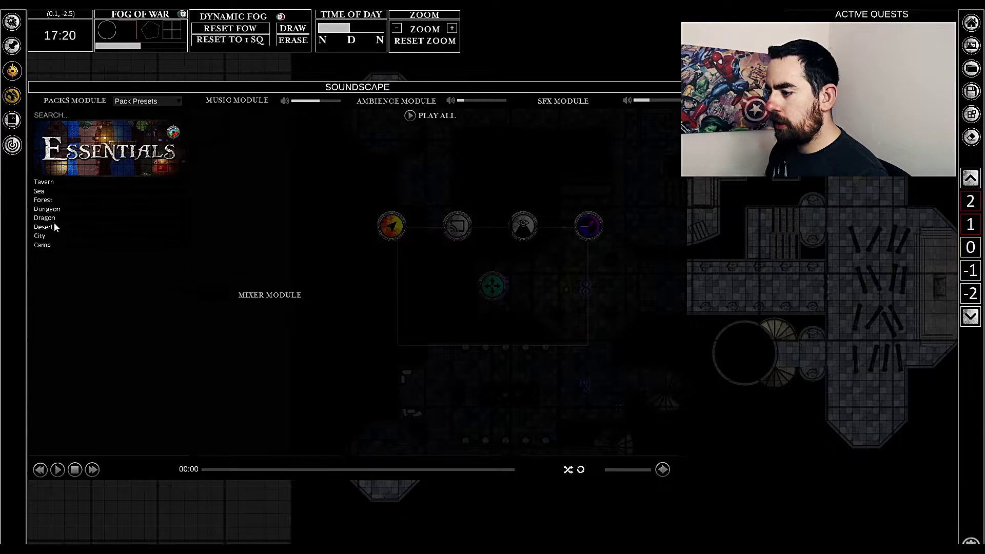
left_click(50, 219)
left_click(52, 219)
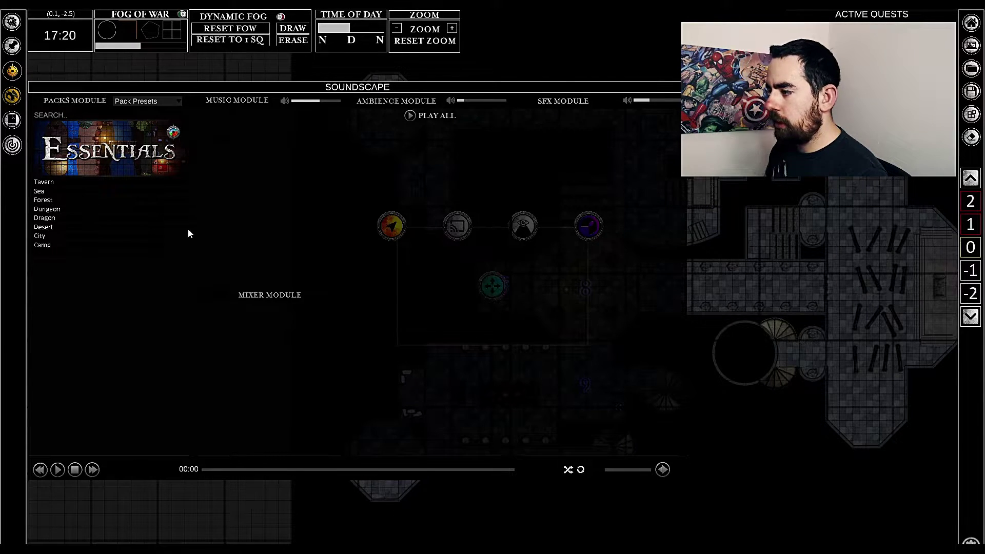
left_click(51, 219)
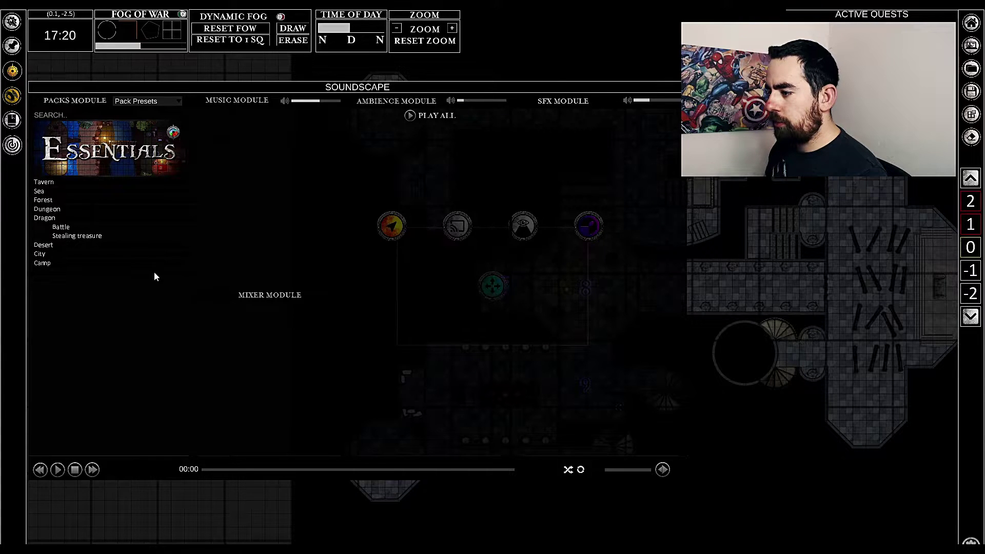
left_click(61, 227)
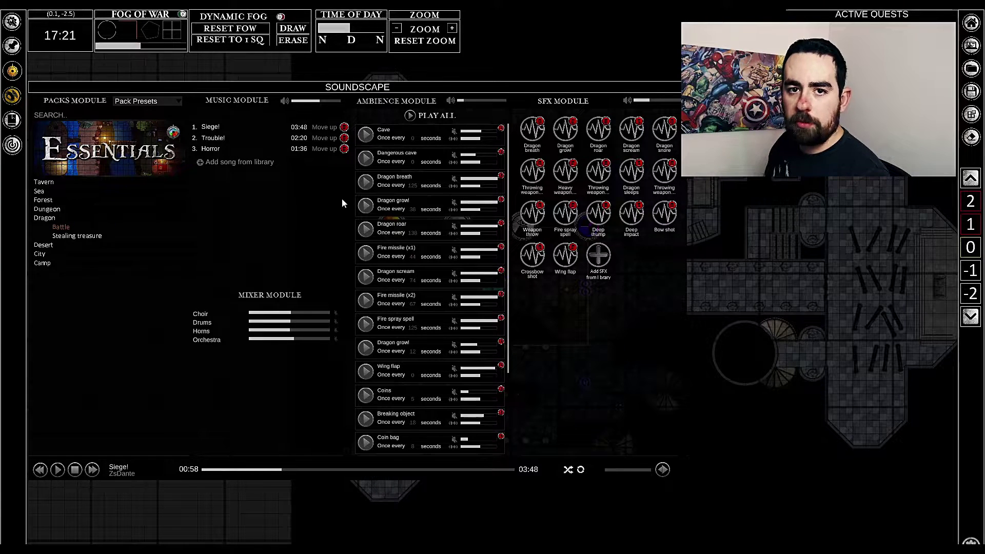
left_click(13, 95)
left_click(12, 120)
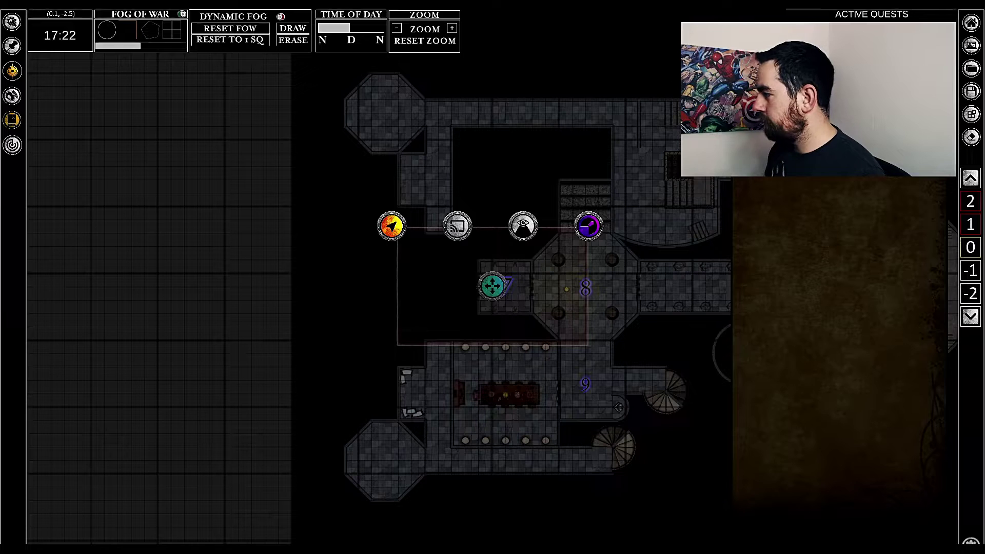
left_click(12, 119)
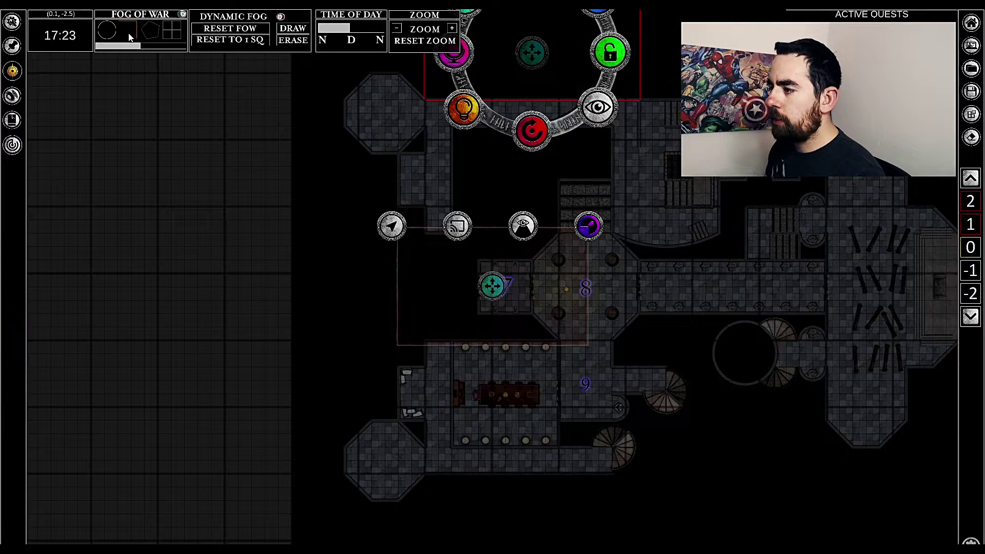
Drag the Fog of War slider down to 0.95 and zoom in on rooms 7 and 8
mouse_move(138, 48)
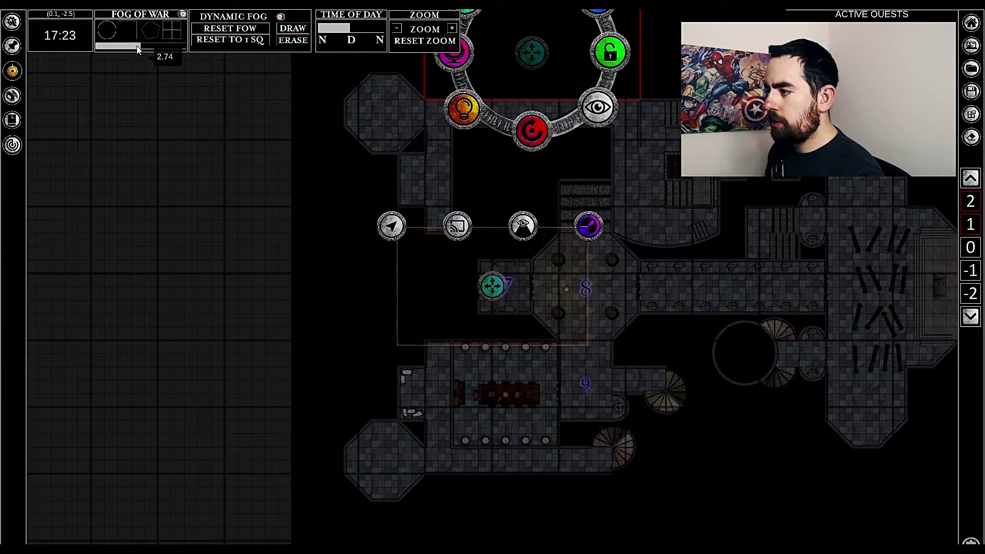
left_click(111, 48)
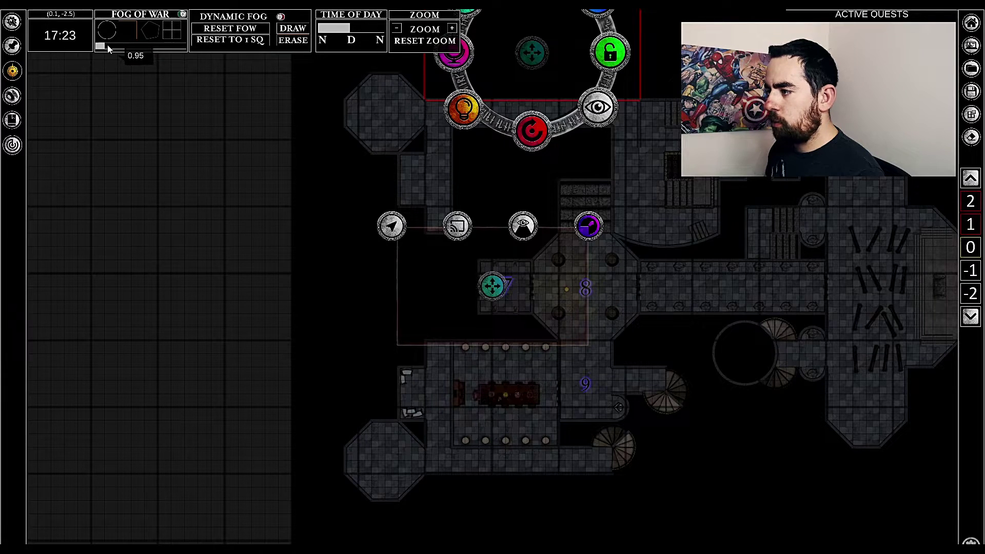
scroll(472, 230, "up", 5)
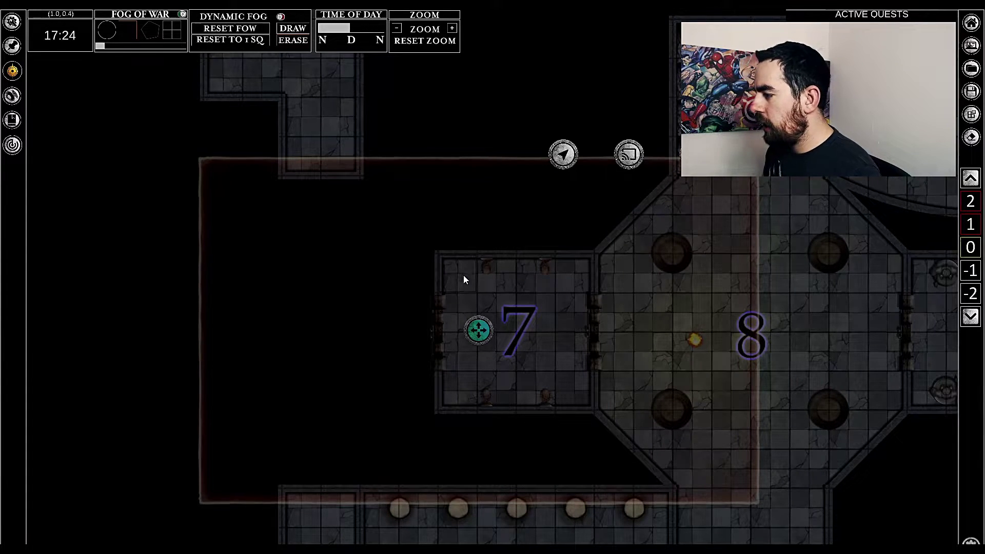
Reveal the top and lower parts of room 7, then move the players' view frame to the east corridor
left_click_drag(463, 277, 574, 275)
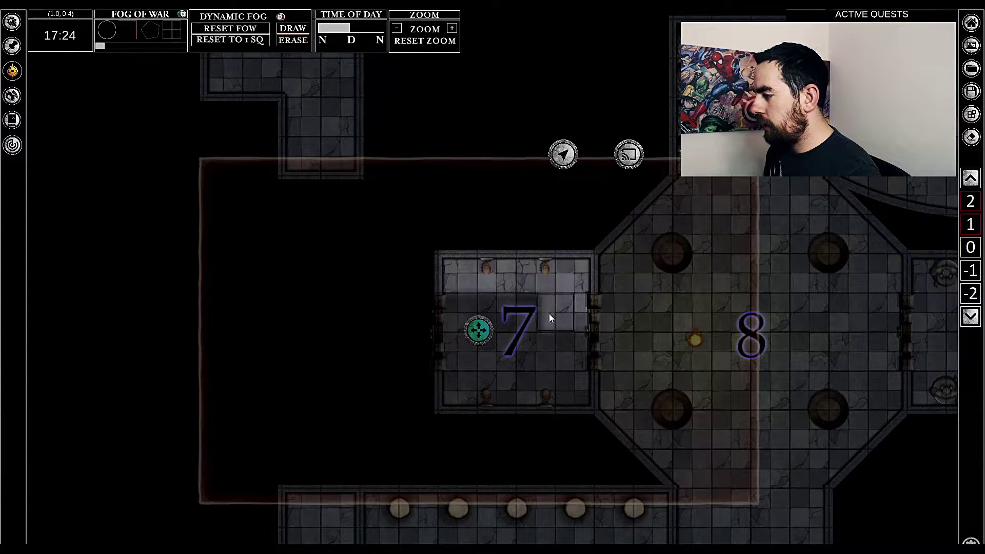
left_click_drag(475, 313, 478, 356)
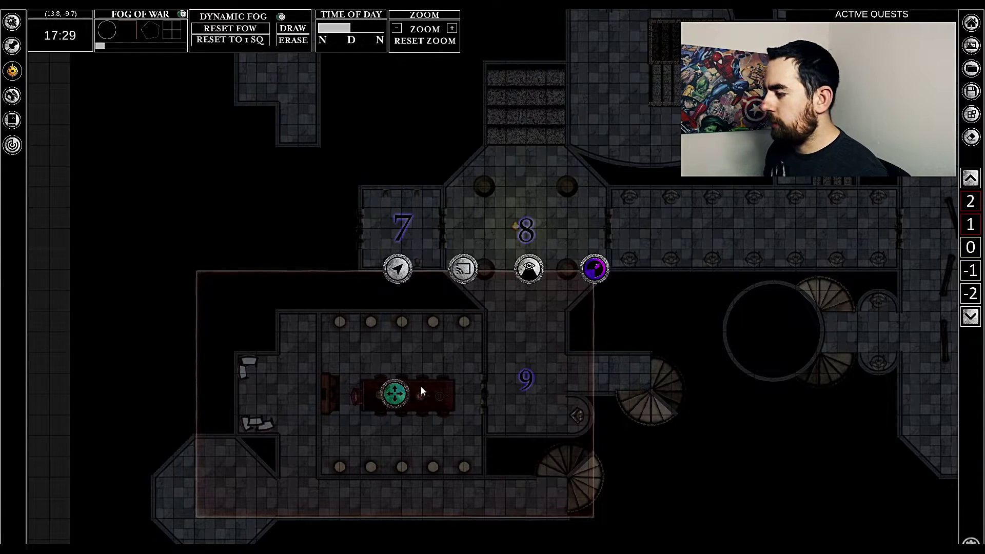
right_click_drag(421, 391, 351, 377)
left_click_drag(338, 398, 691, 243)
Enable Light through Fog of War on the corridor's flame token and position it in the hallway
right_click_drag(691, 239, 540, 316)
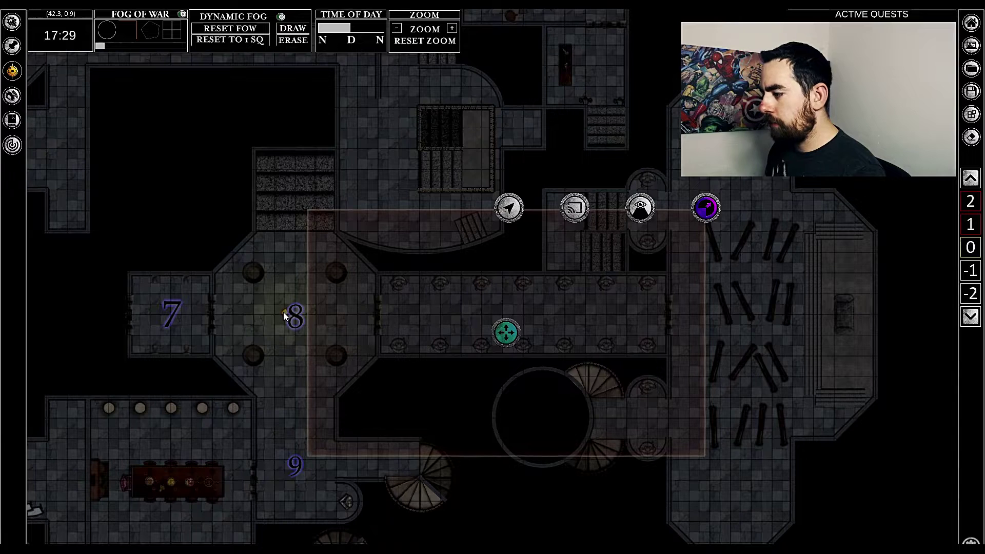
right_click_drag(284, 312, 473, 309)
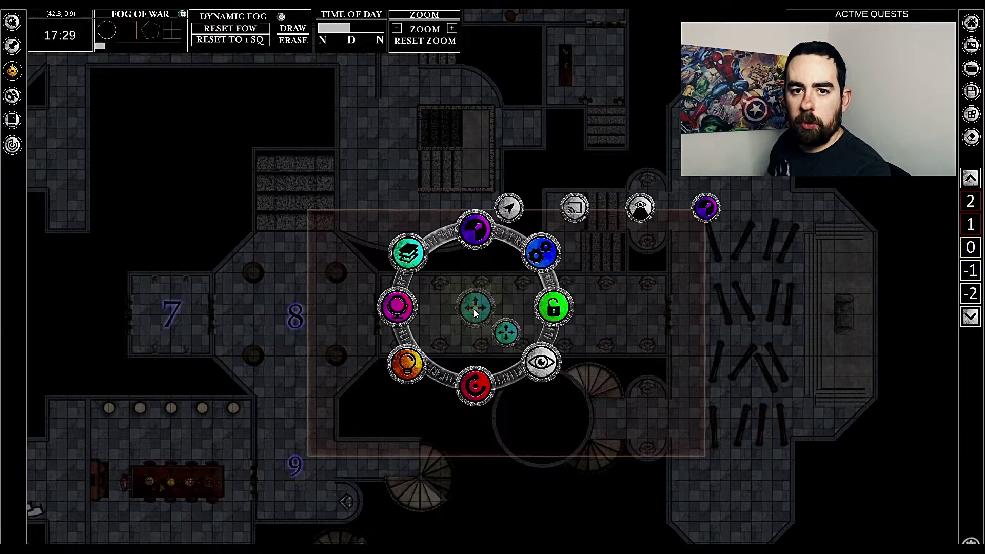
left_click(480, 310)
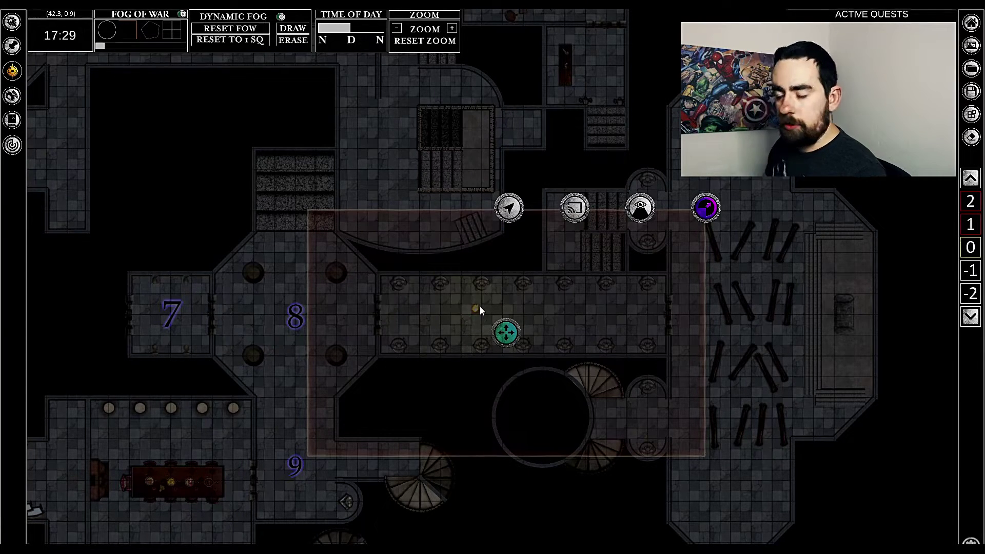
right_click(473, 310)
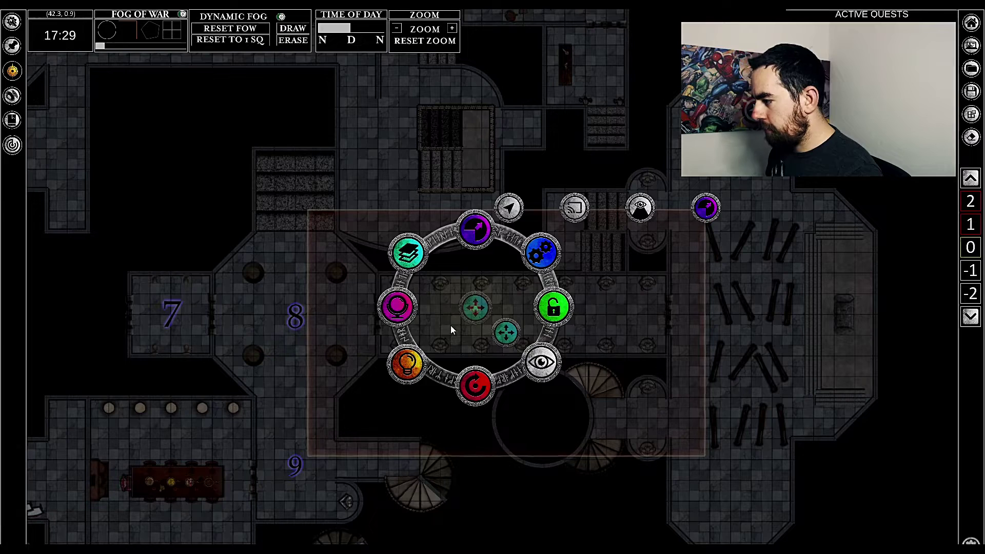
left_click(407, 364)
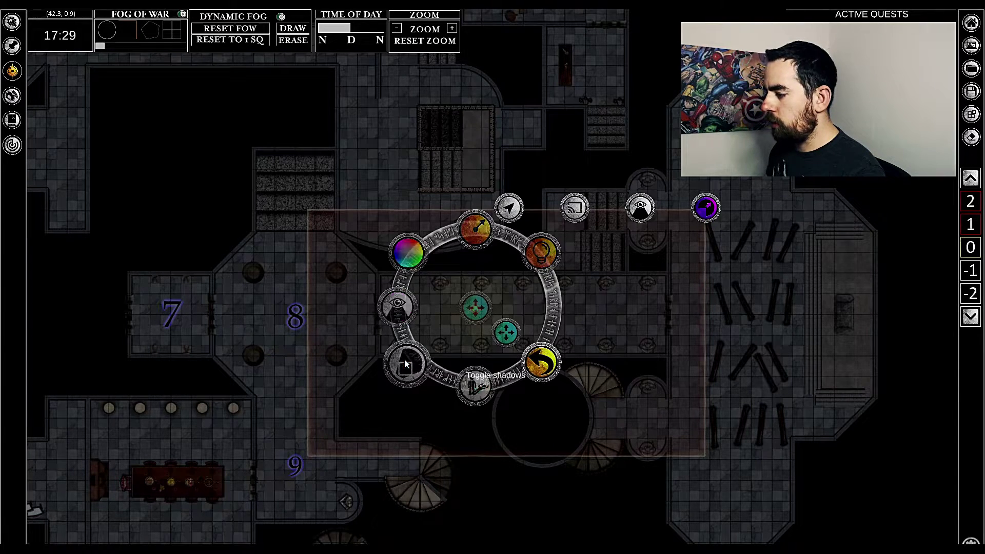
left_click(395, 309)
left_click(463, 328)
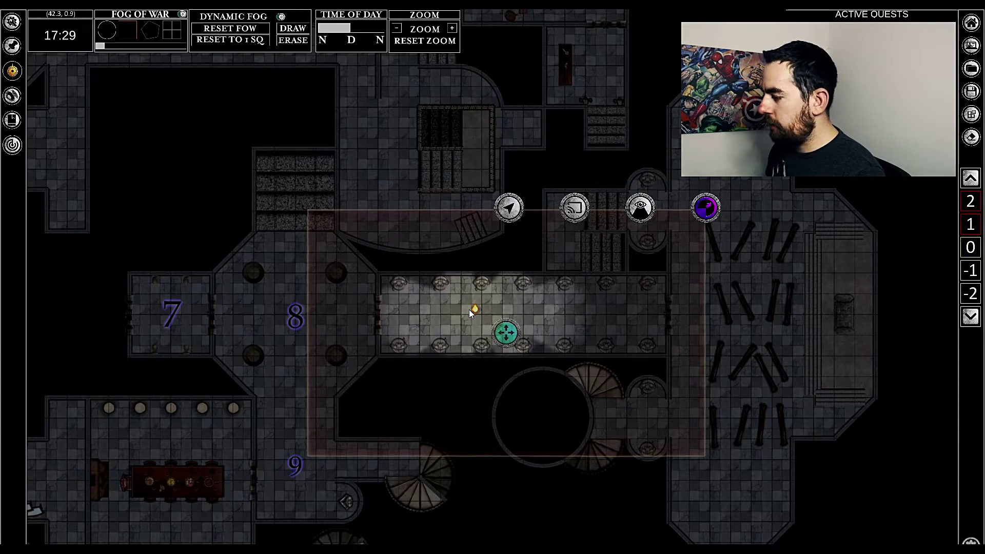
left_click(473, 310)
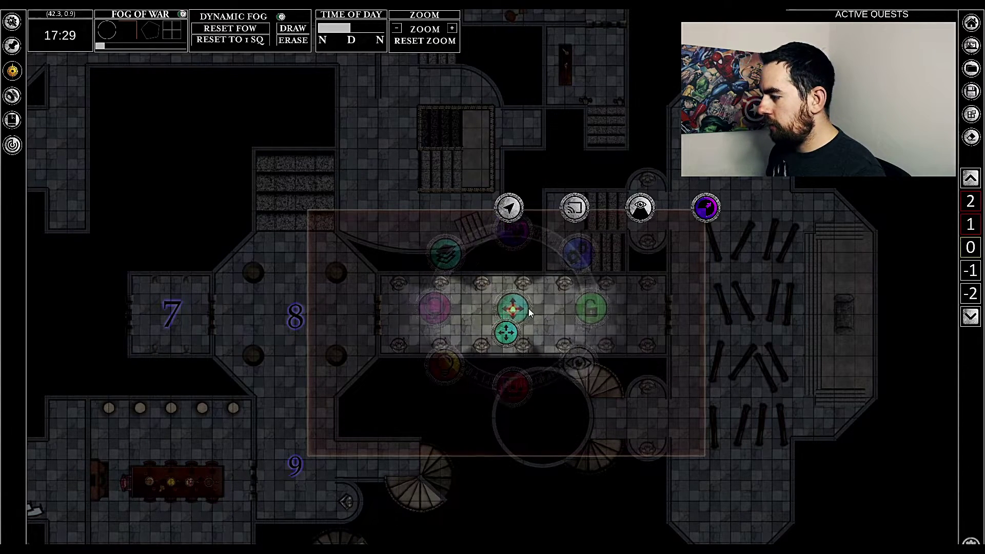
left_click_drag(529, 313, 494, 329)
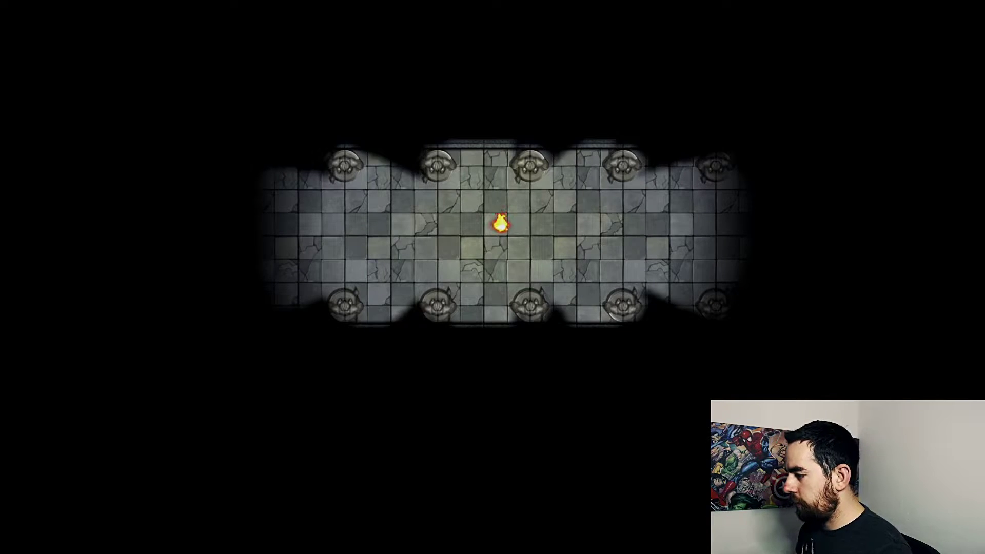
Walk the torch token left and right along the hallway, finishing toward its east end
key("Left")
key("Left")
key("Left")
key("Left")
key("Left")
key("Left")
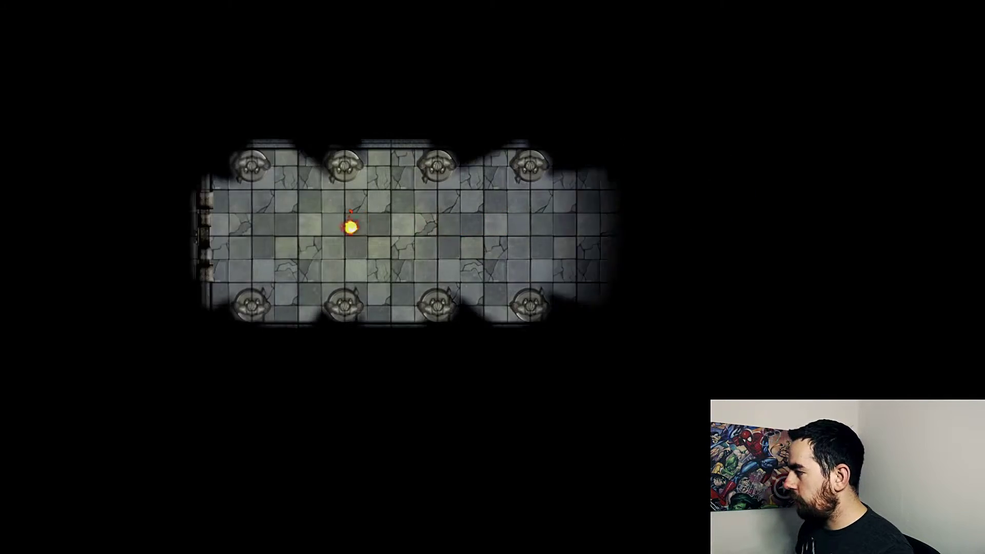
key("Right")
key("Right")
key("Right")
key("Right")
key("Right")
key("Right")
key("Right")
key("Right")
key("Right")
key("Right")
key("Right")
key("Right")
key("Right")
key("Right")
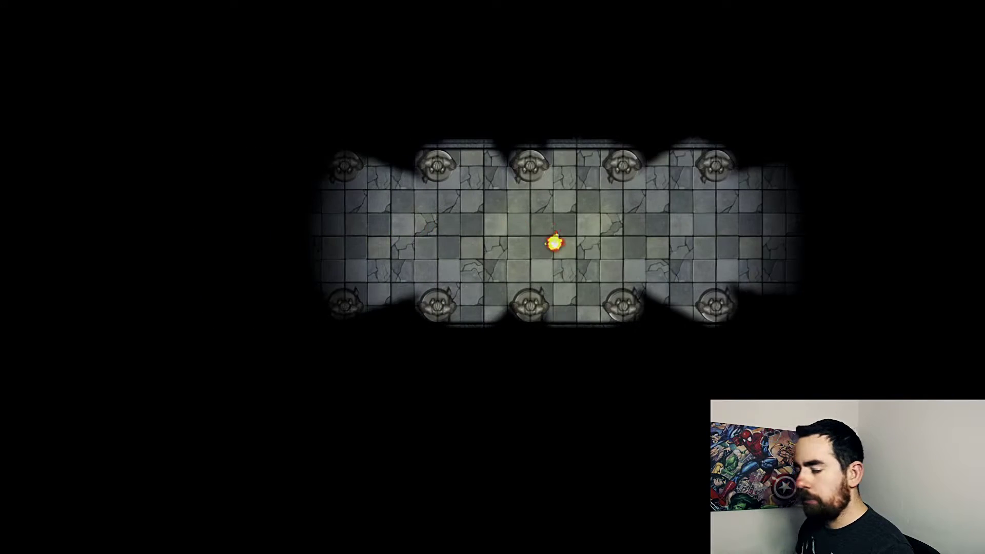
key("Right")
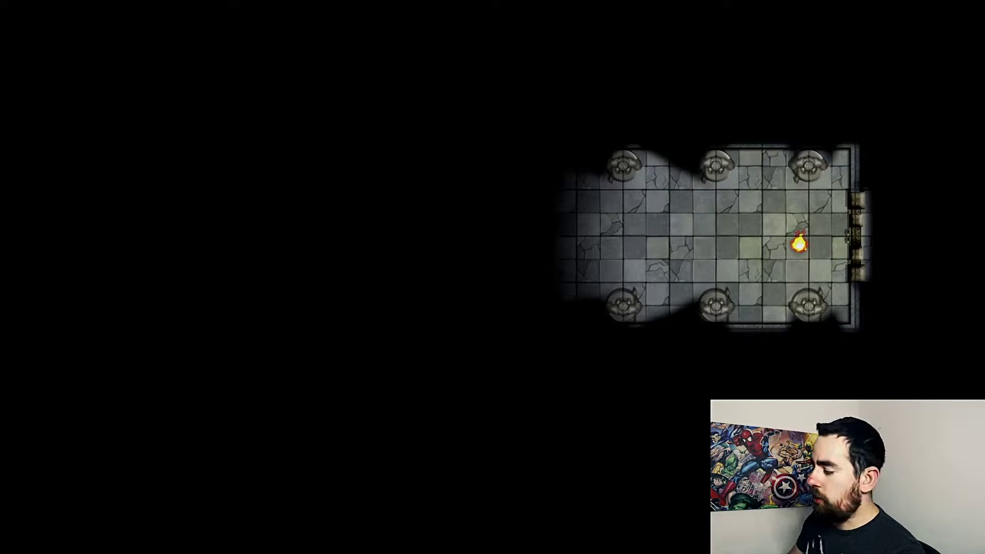
key("Left")
key("Left")
key("Left")
key("Left")
key("Left")
key("Left")
key("Left")
key("Left")
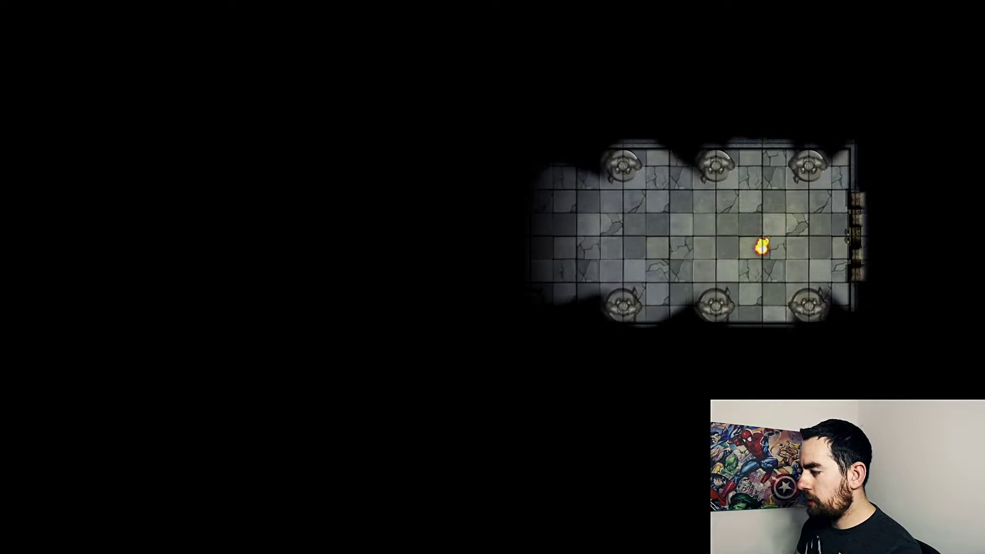
key("Left")
key("Left")
key("Left")
key("Left")
key("Left")
key("Left")
key("Left")
key("Left")
key("Left")
key("Left")
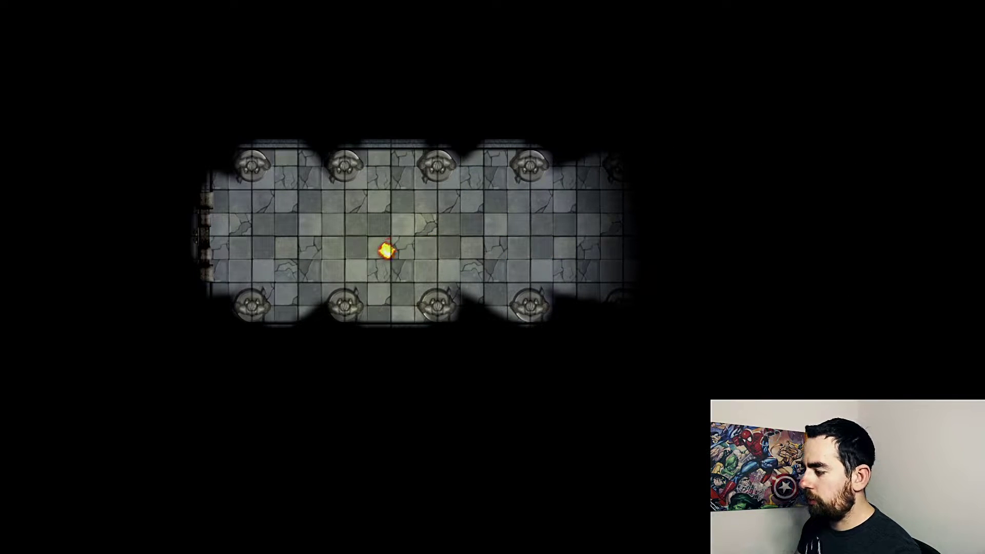
key("Left")
key("Right")
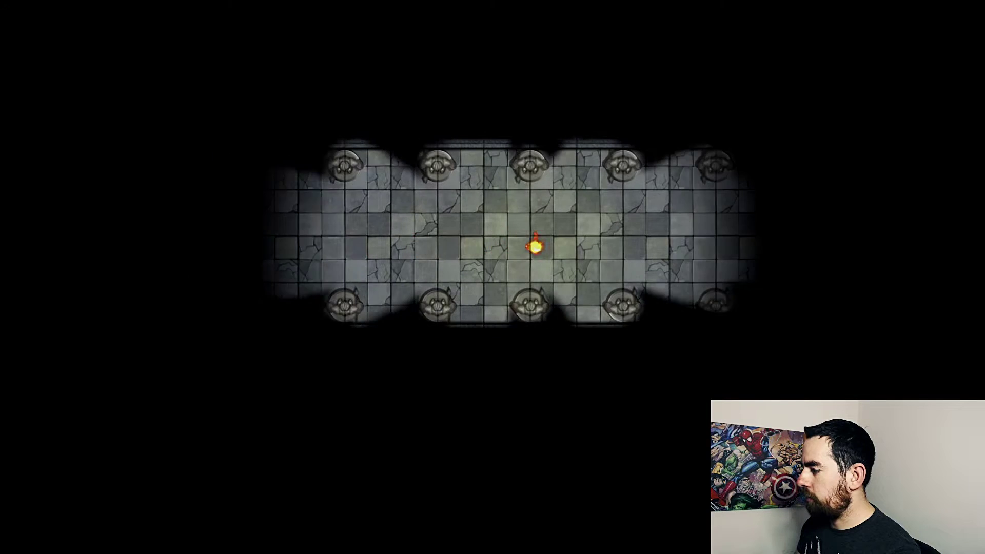
key("Right")
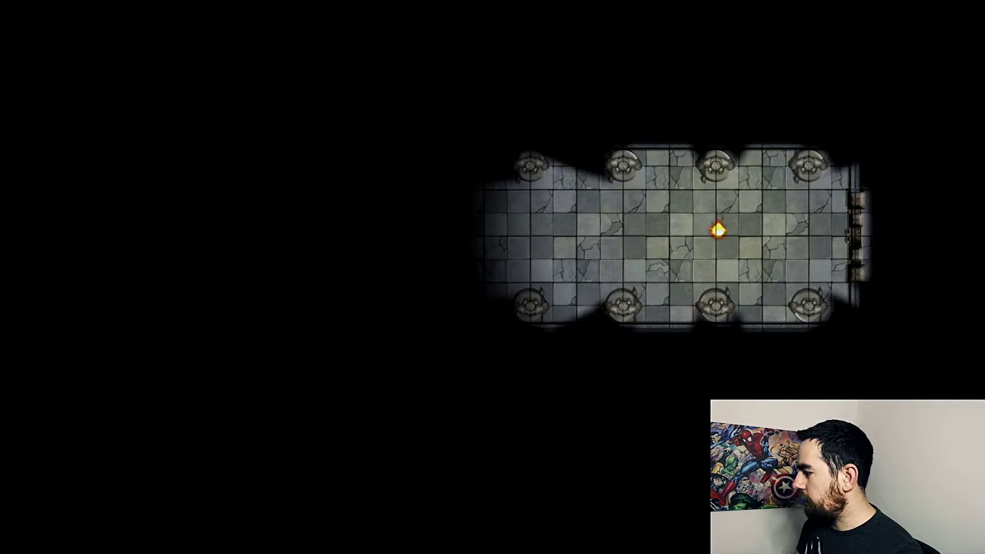
key("Left")
key("Right")
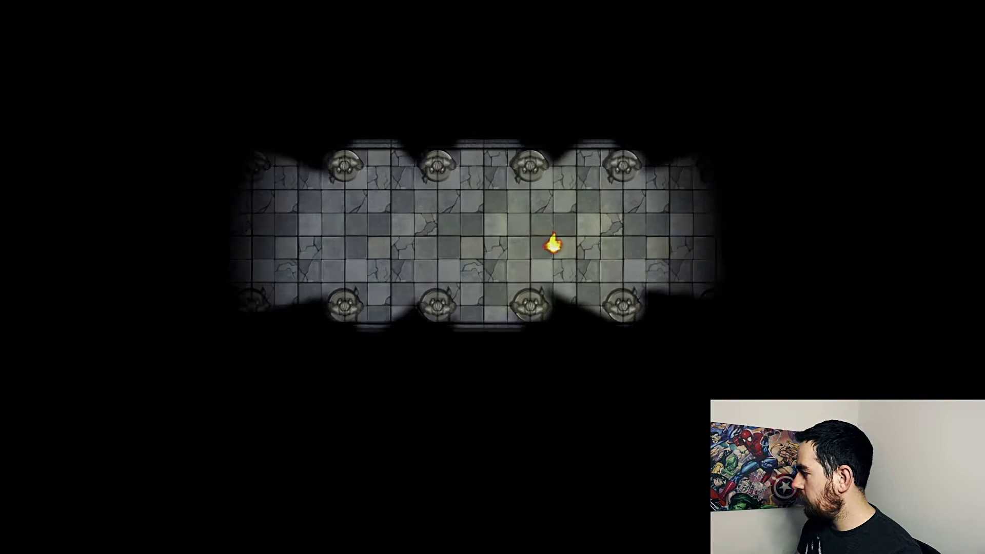
key("Right")
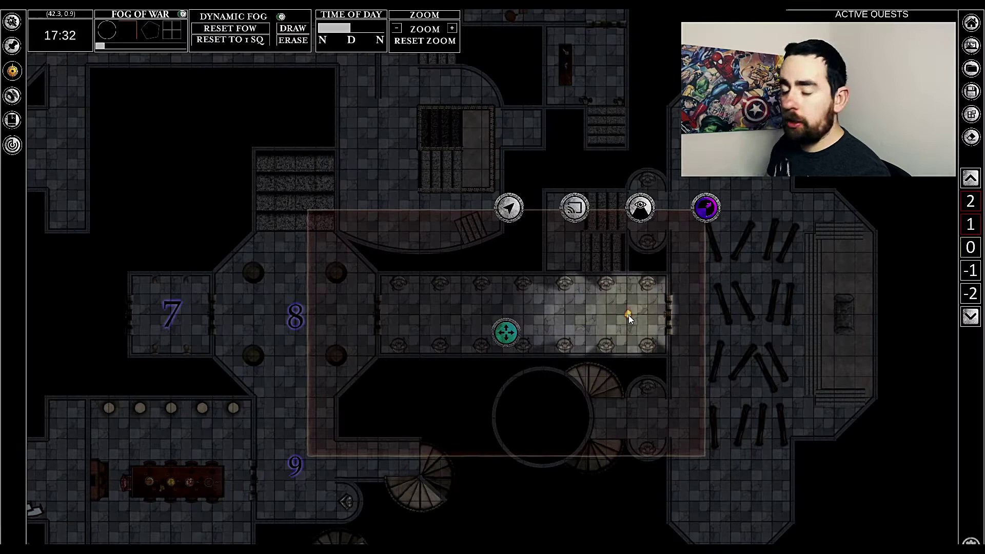
Change the torch token's Lighting > Light radius from 5 to 10 and confirm
left_click(628, 313)
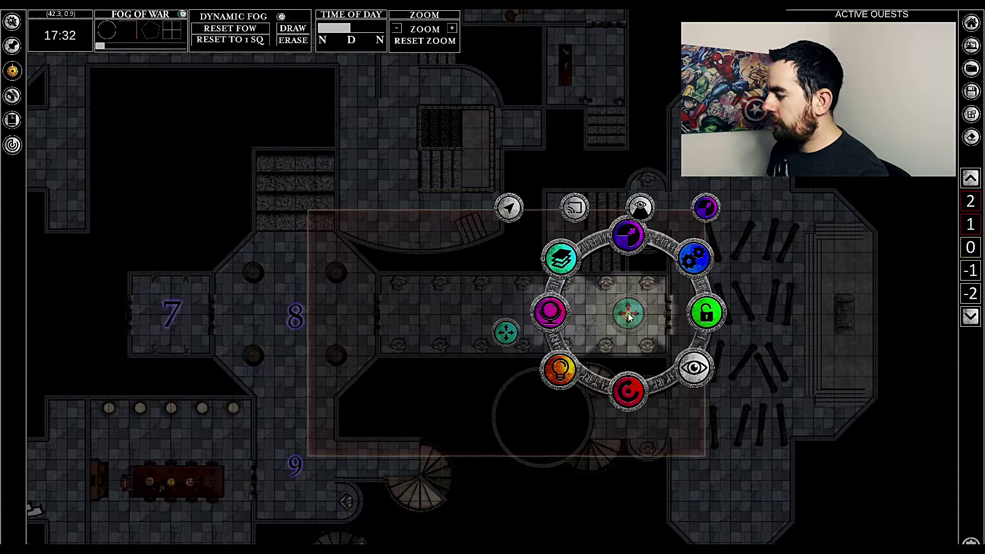
left_click(557, 369)
left_click(634, 245)
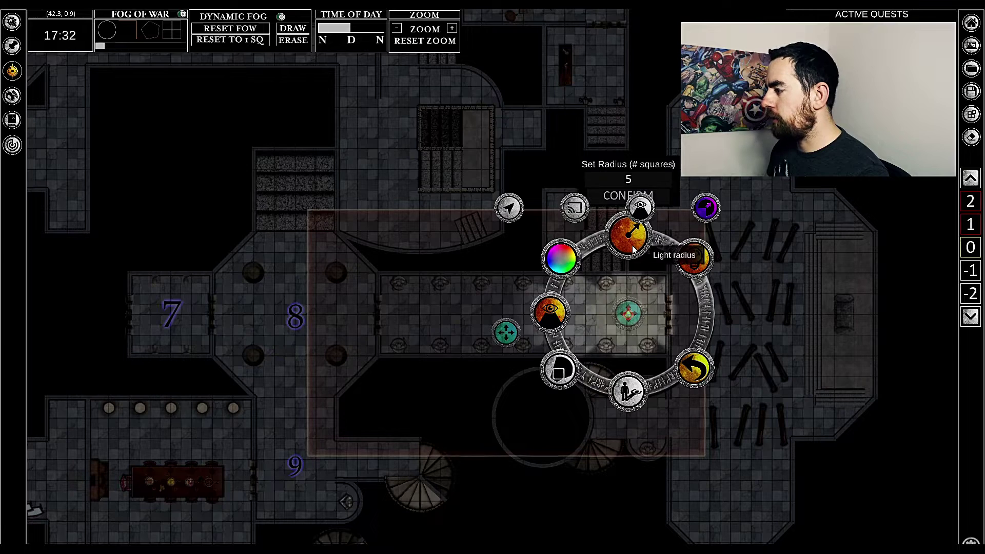
double_click(628, 179)
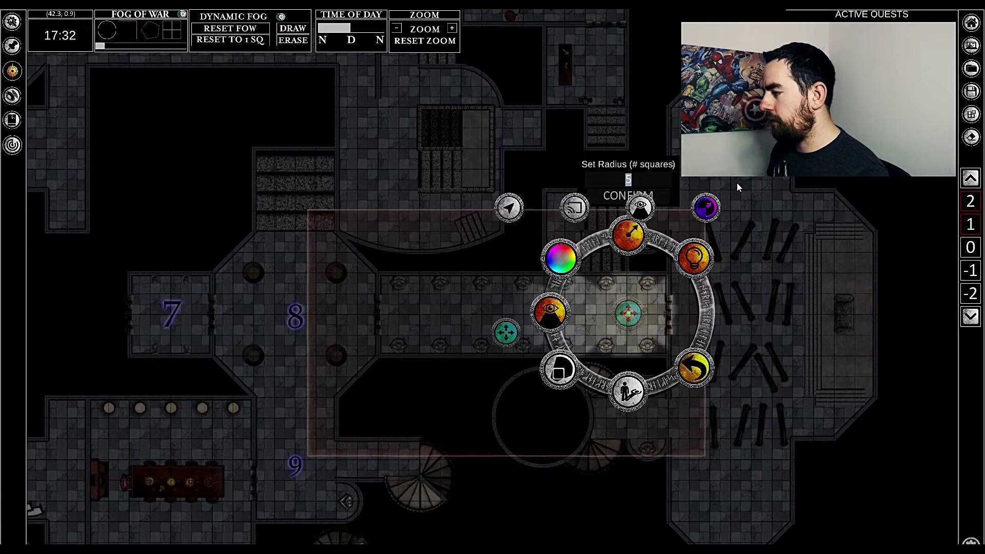
type("10")
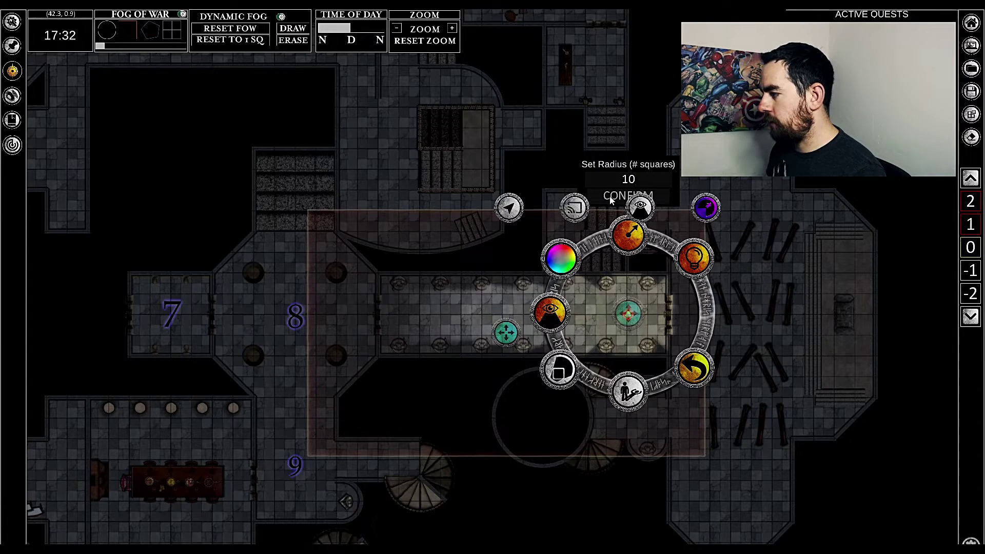
left_click(641, 196)
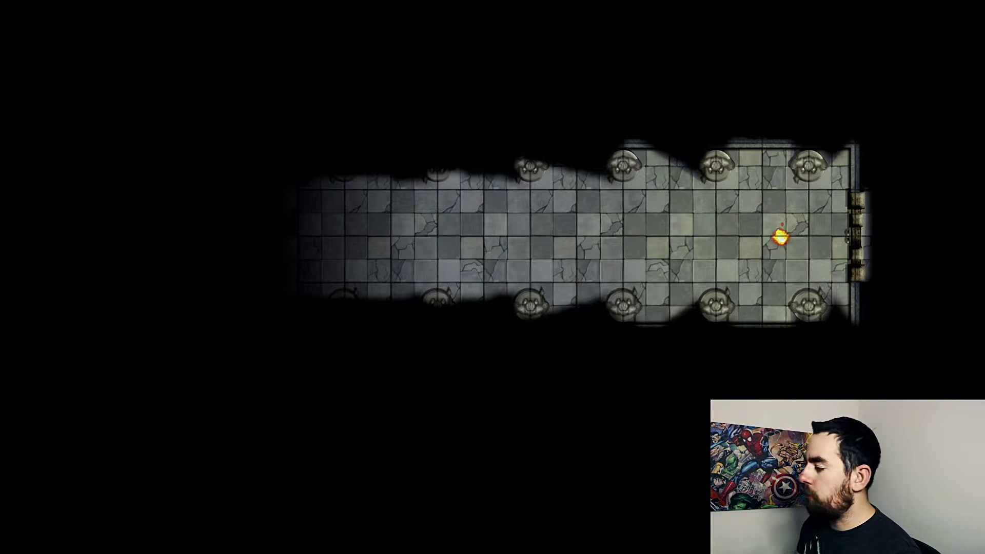
Walk the torch token two squares west along the corridor to light more of the fogged hallway
key("Left")
key("Left")
key("Left")
key("Left")
key("Left")
key("Left")
key("Left")
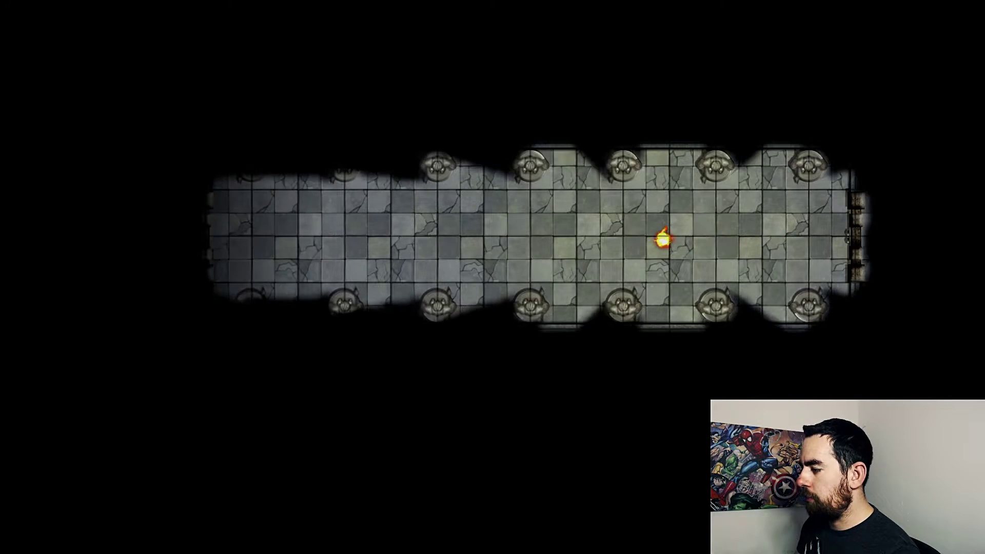
key("Left")
key("Left")
key("Left")
key("Left")
key("Left")
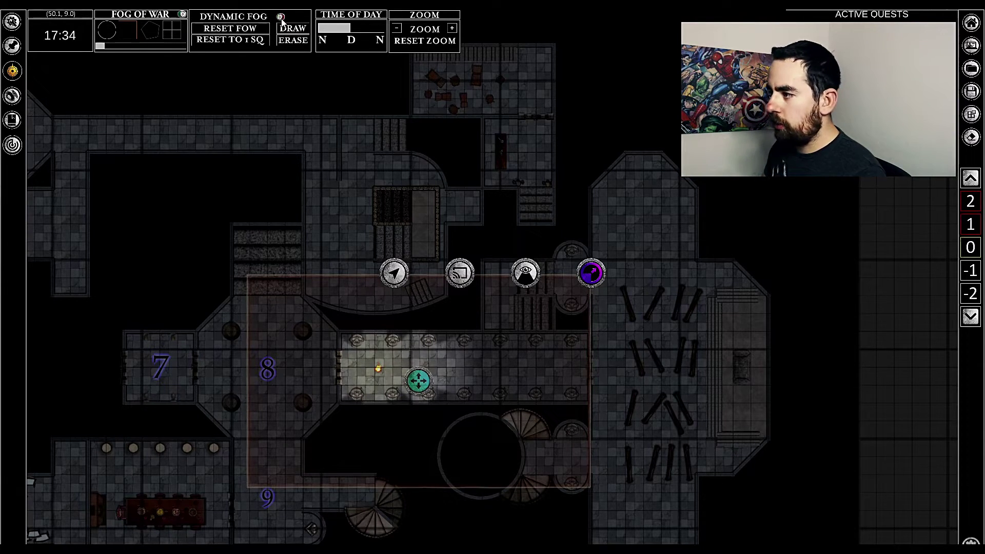
right_click(379, 369)
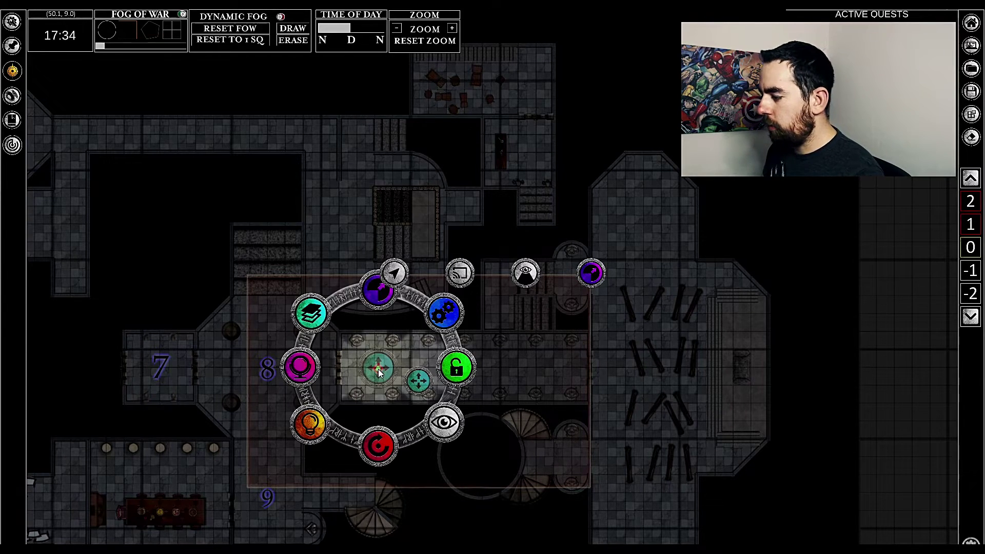
right_click(445, 364)
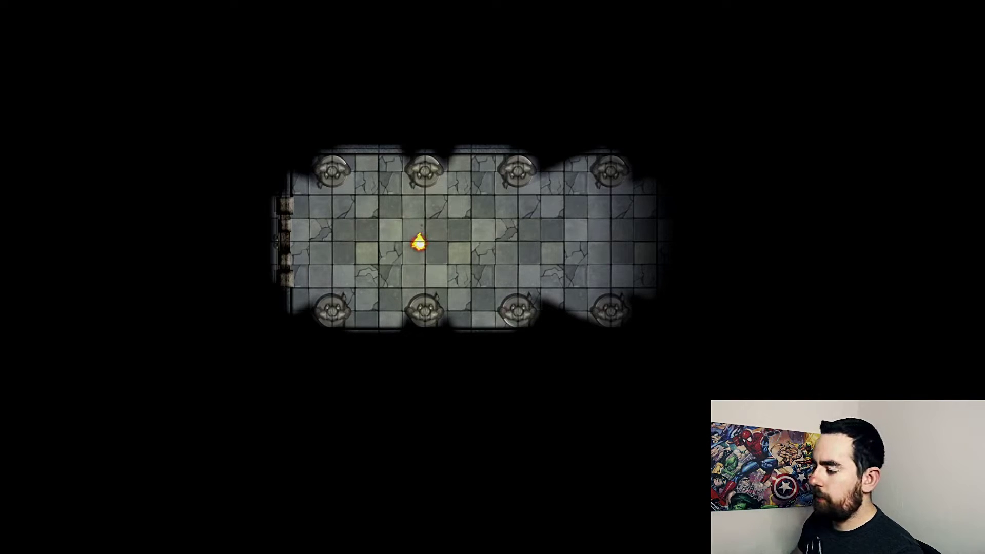
Move the torch token east through the hallway into the pillared hall
key("Right")
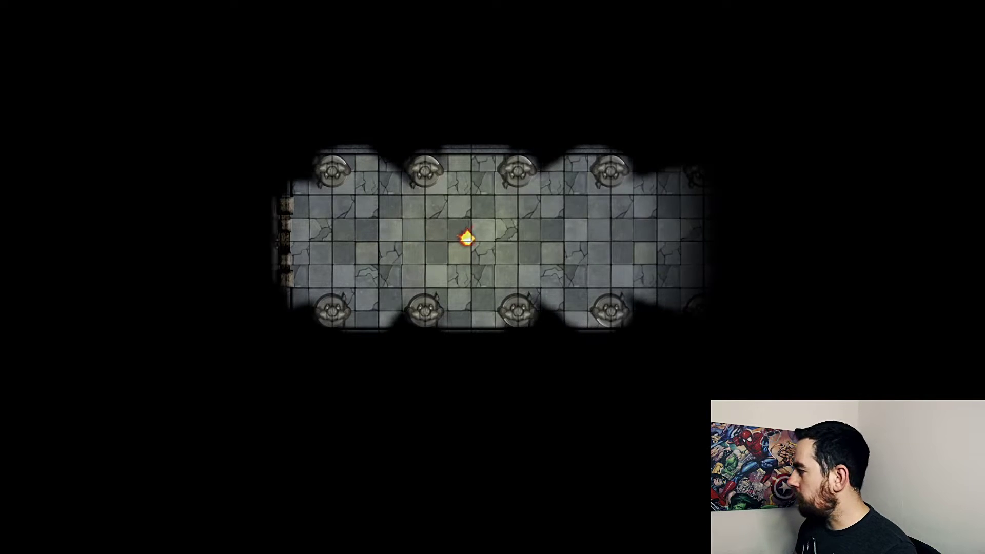
key("Right")
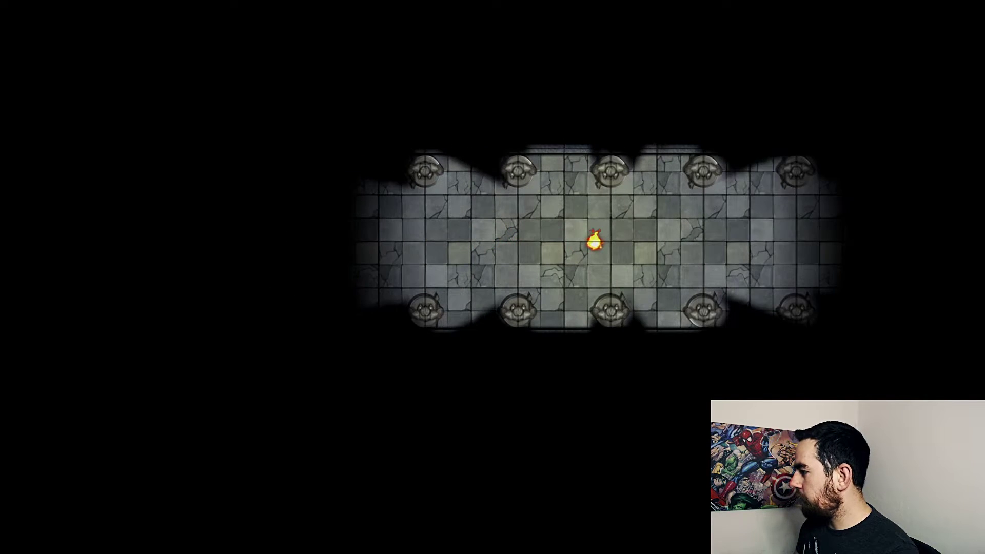
key("Right")
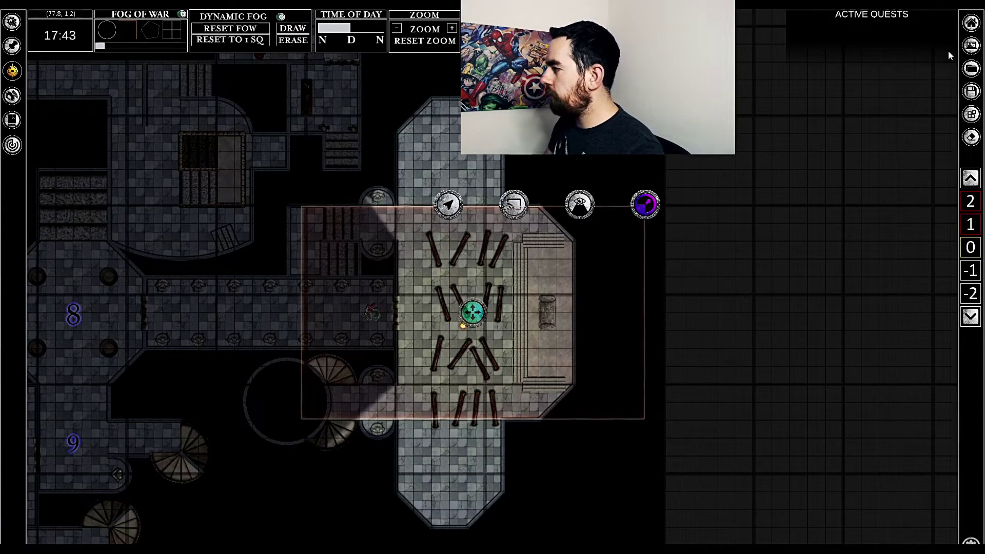
Switch to Cartographer mode and show the Fire category in the Palette Tool
mouse_move(968, 29)
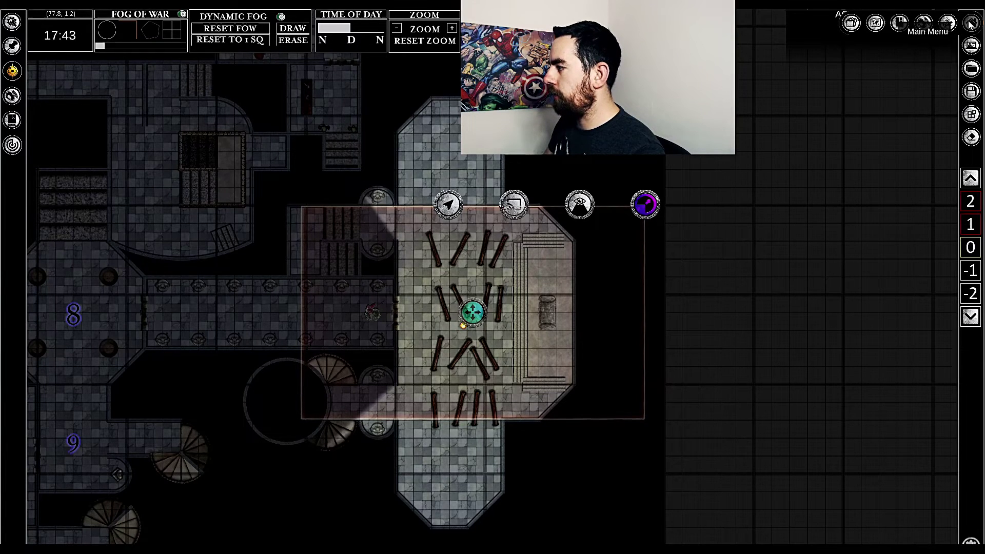
left_click(879, 27)
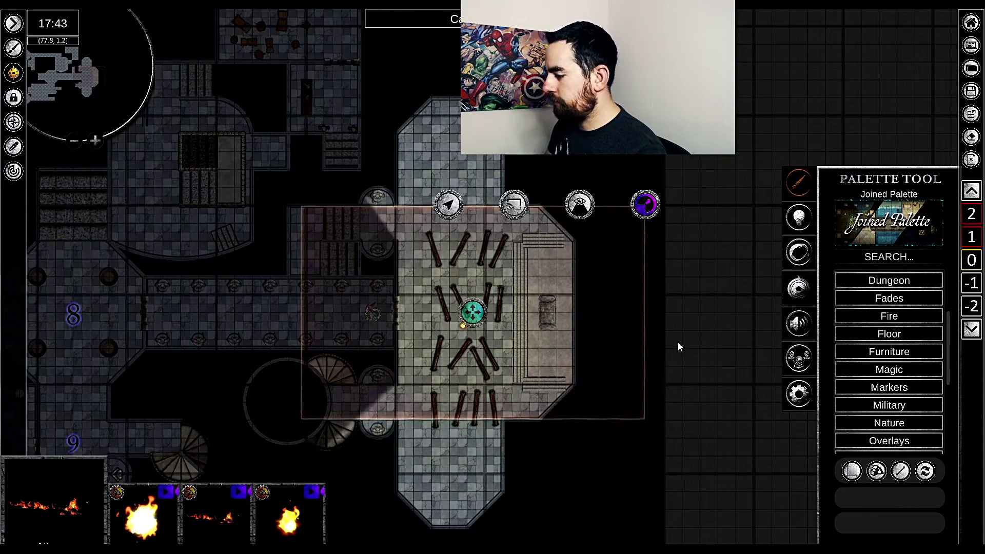
left_click(222, 523)
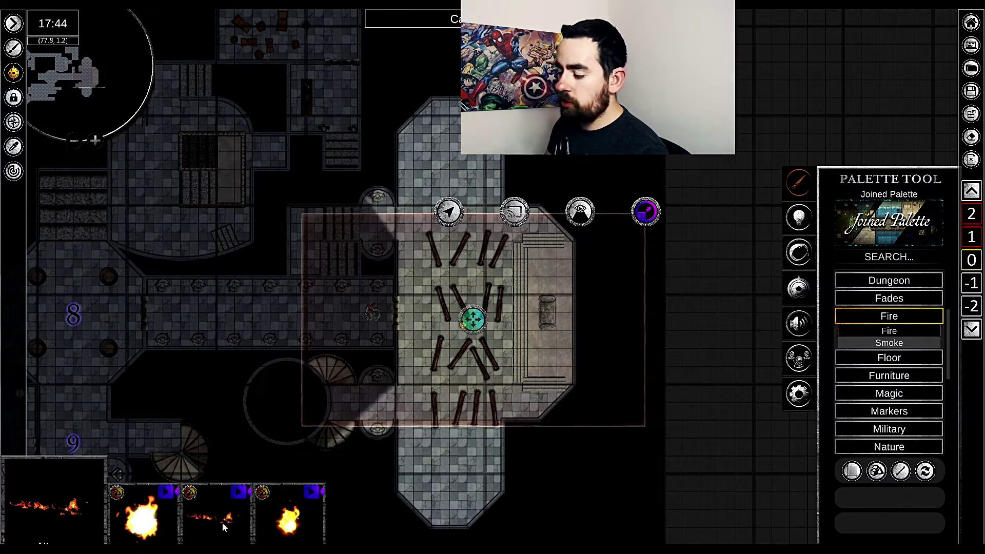
Drop the object brush and rotate the fire object among the pillars into a diagonal streak
right_click(482, 369)
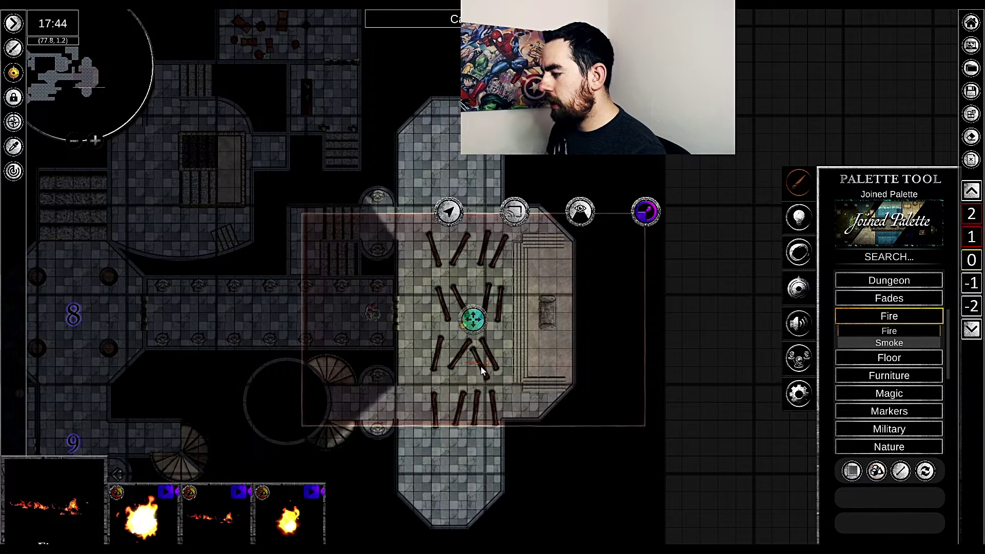
left_click(482, 366)
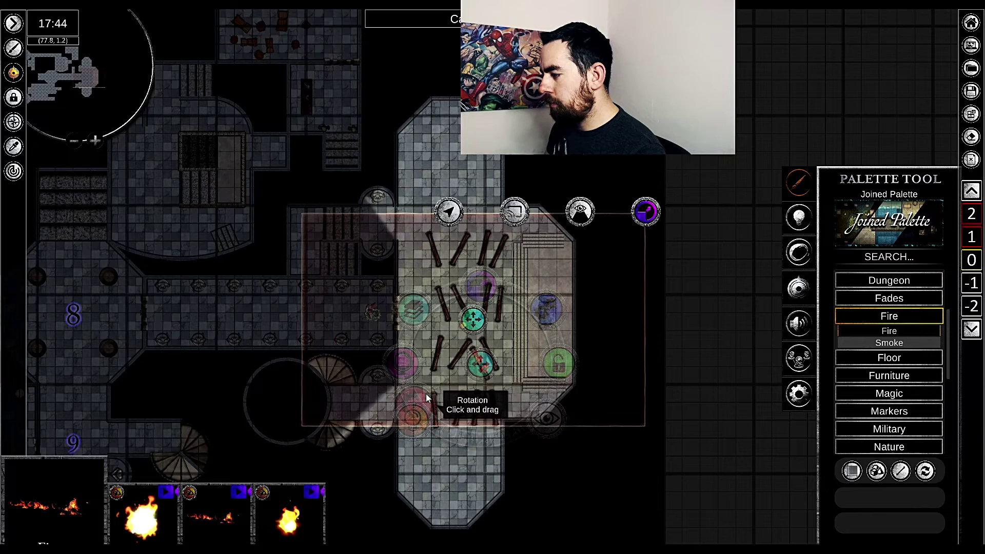
left_click_drag(426, 393, 507, 357)
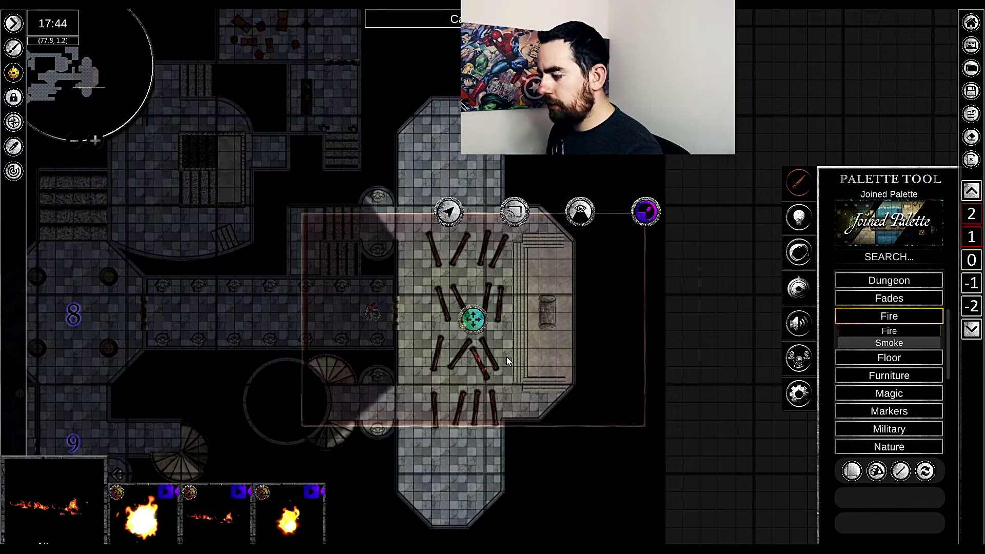